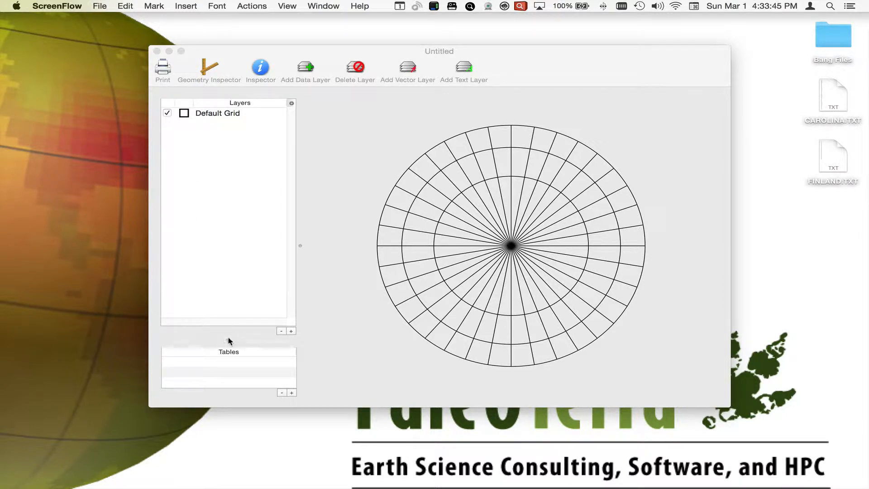
Enlarge the Tables list beneath the Layers list and open the Geometry Inspector beside the rose diagram.
drag(229, 339, 223, 239)
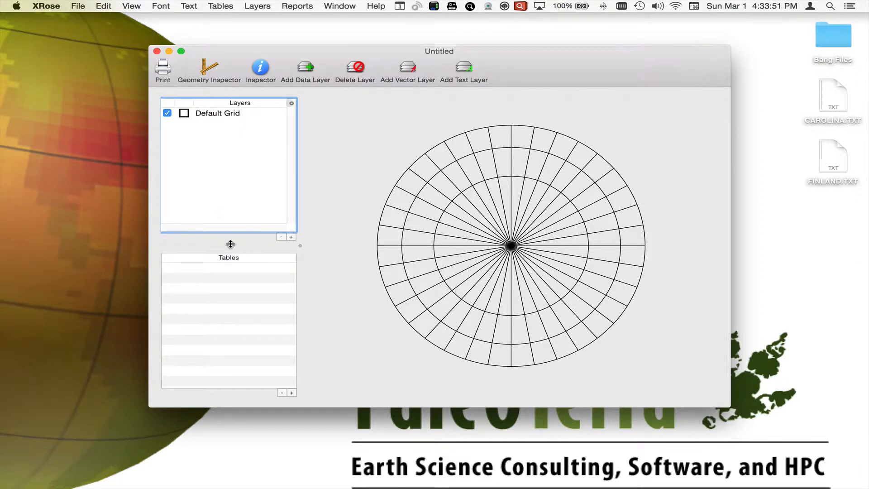
drag(229, 245, 230, 284)
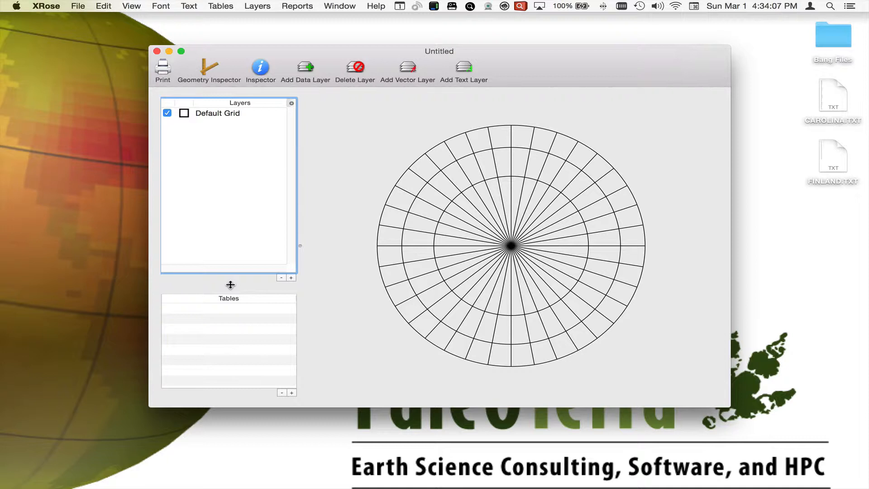
click(204, 73)
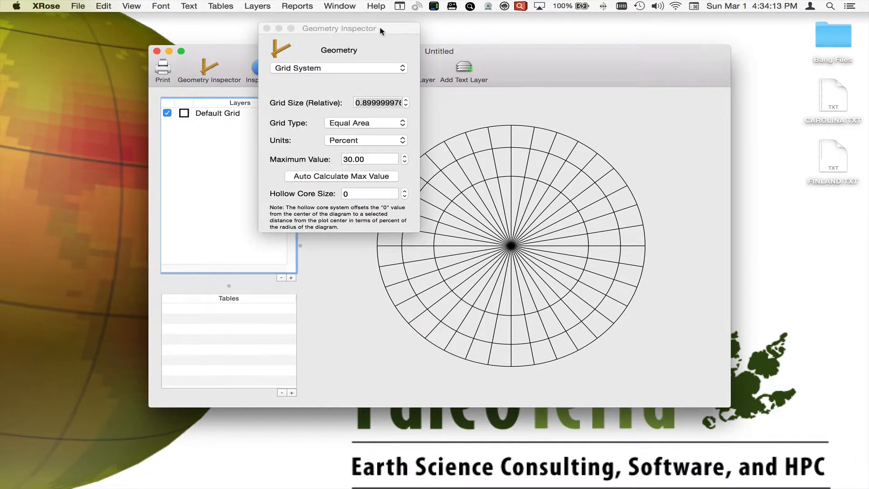
drag(380, 31, 314, 26)
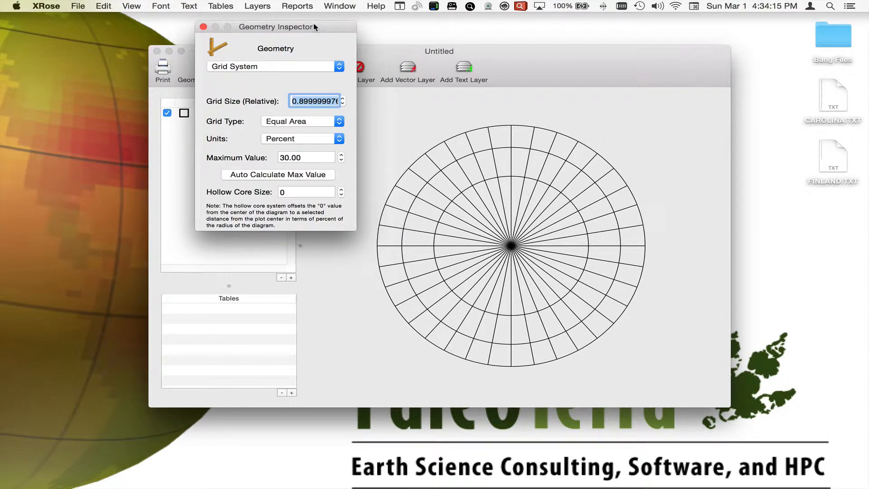
Look over the Sector System geometry settings and return to the Grid System settings.
click(297, 68)
click(297, 74)
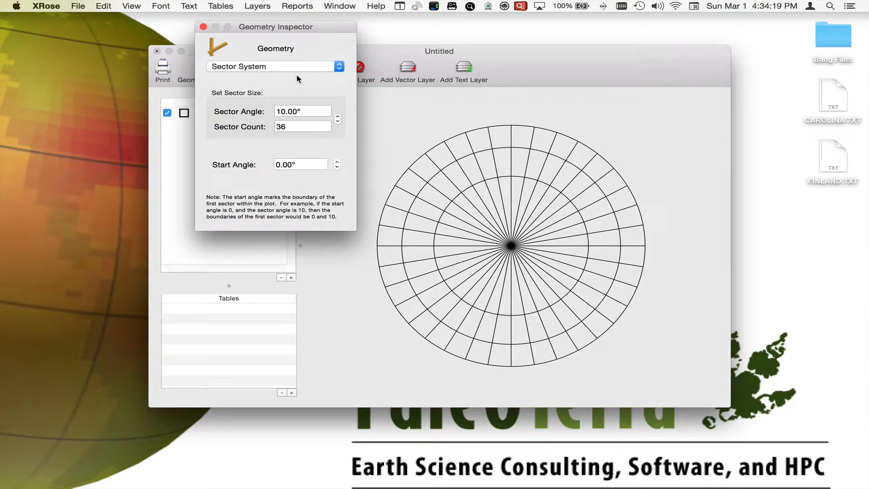
click(298, 67)
click(297, 56)
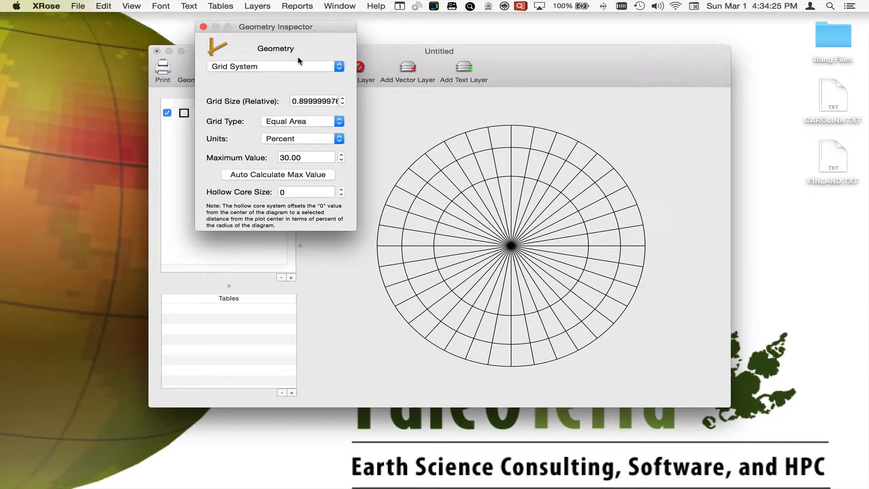
Try a relative grid size of 1 and restore it to about 0.9.
click(341, 98)
click(341, 98)
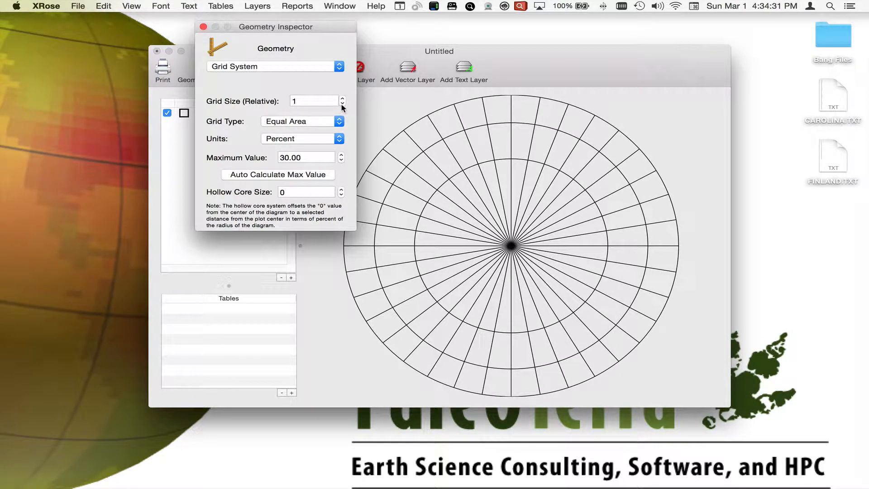
click(342, 104)
click(342, 104)
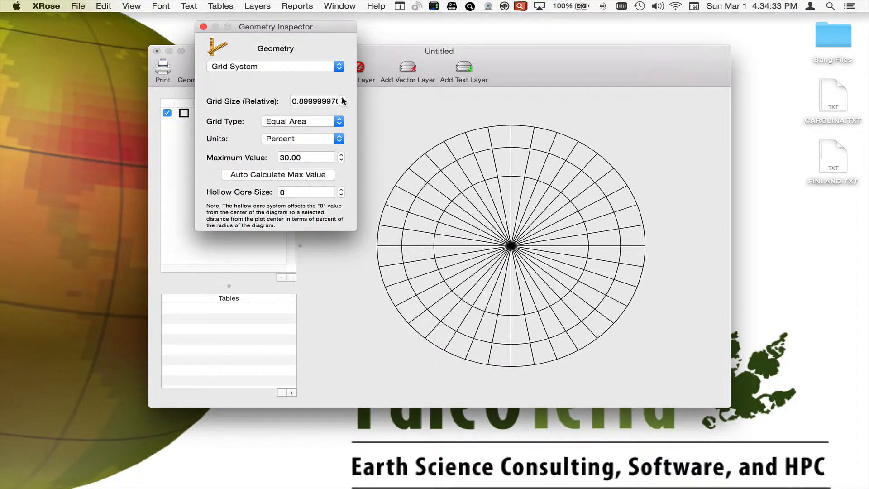
Try the Linear grid type and restore Equal Area, leaving the grid units at Percent.
click(335, 121)
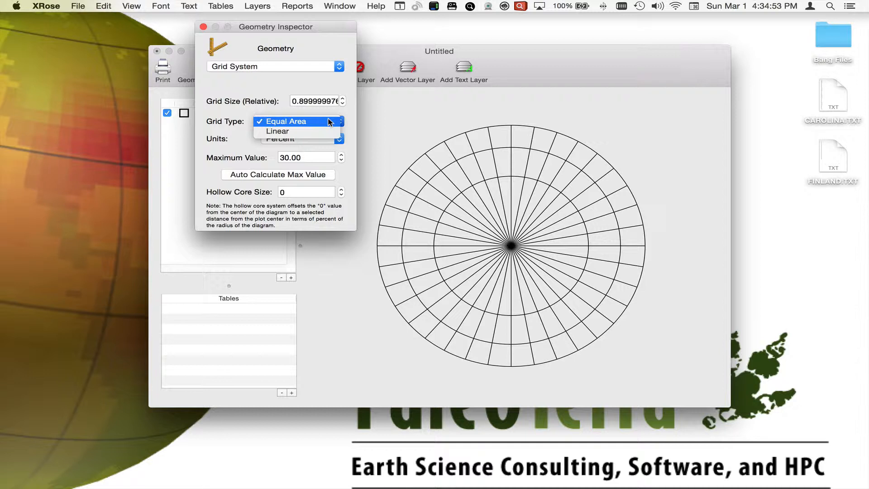
click(330, 122)
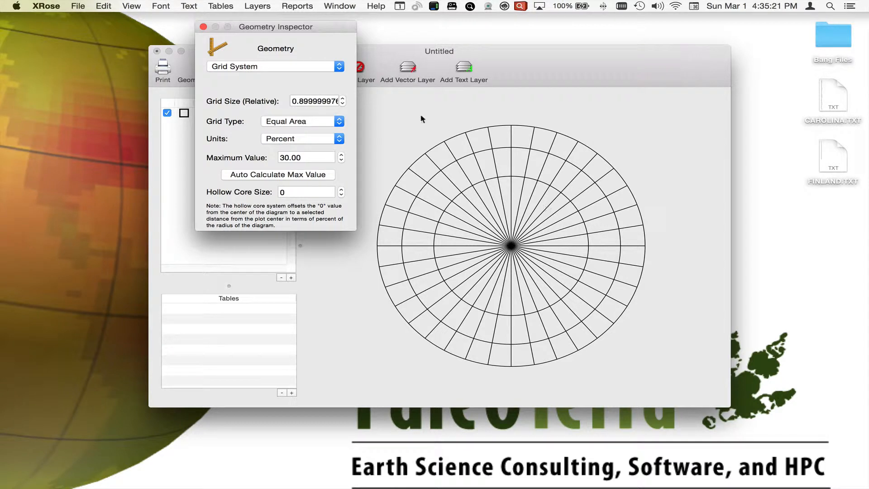
click(324, 122)
click(321, 130)
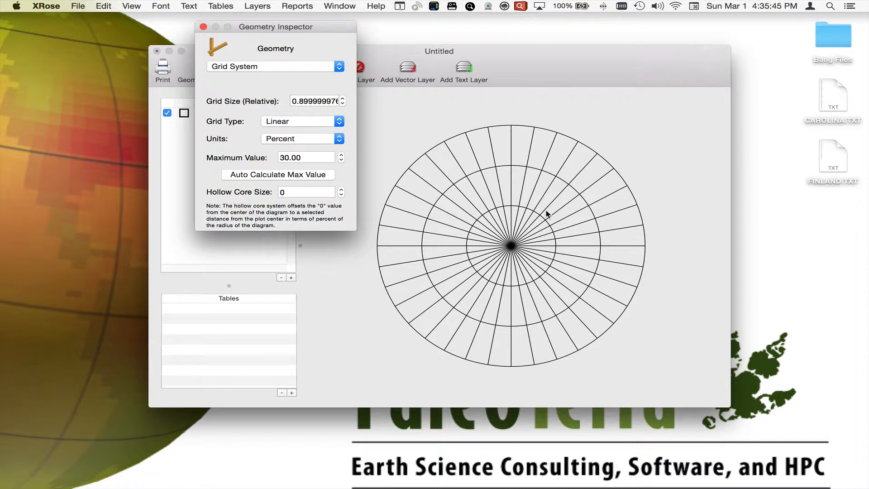
click(299, 121)
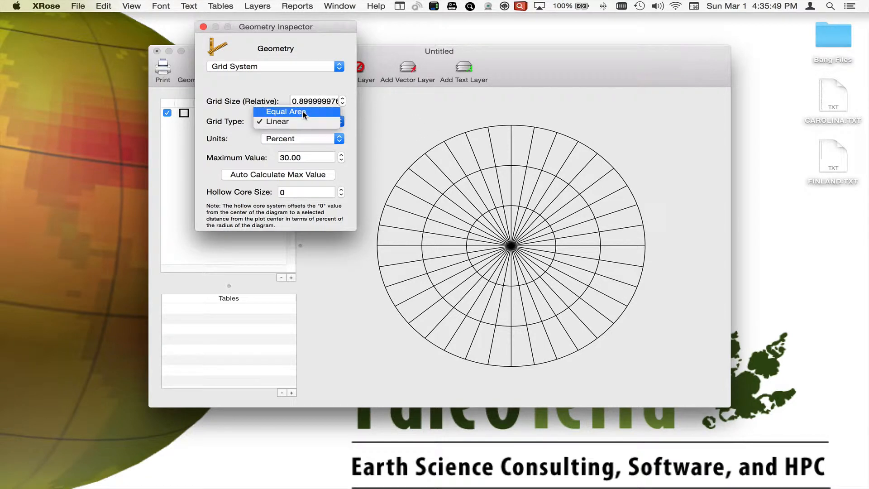
click(303, 110)
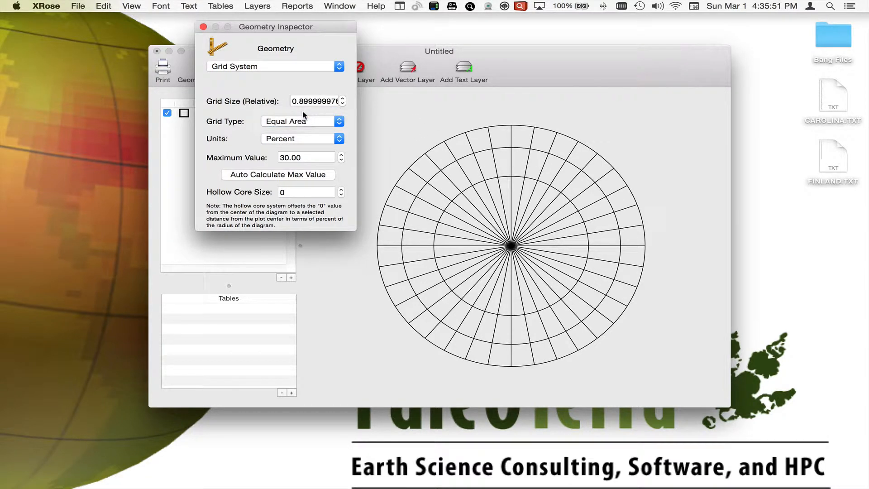
click(326, 143)
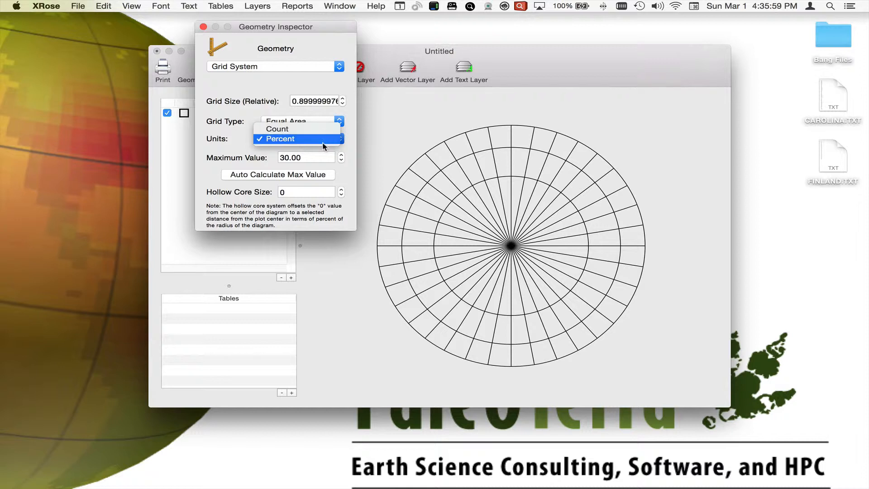
click(323, 144)
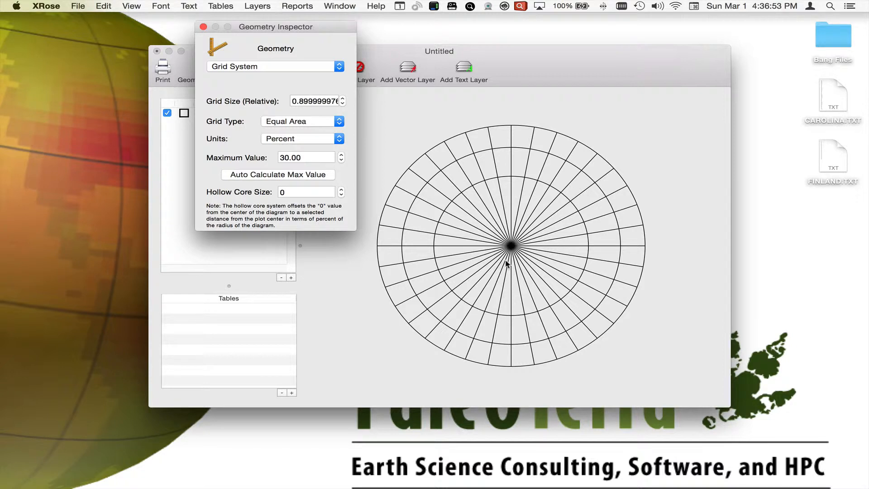
Try a hollow core size of 19 for the rose diagram grid.
click(341, 190)
click(341, 191)
click(341, 190)
click(341, 191)
click(341, 190)
click(341, 191)
click(341, 190)
click(341, 190)
double_click(341, 191)
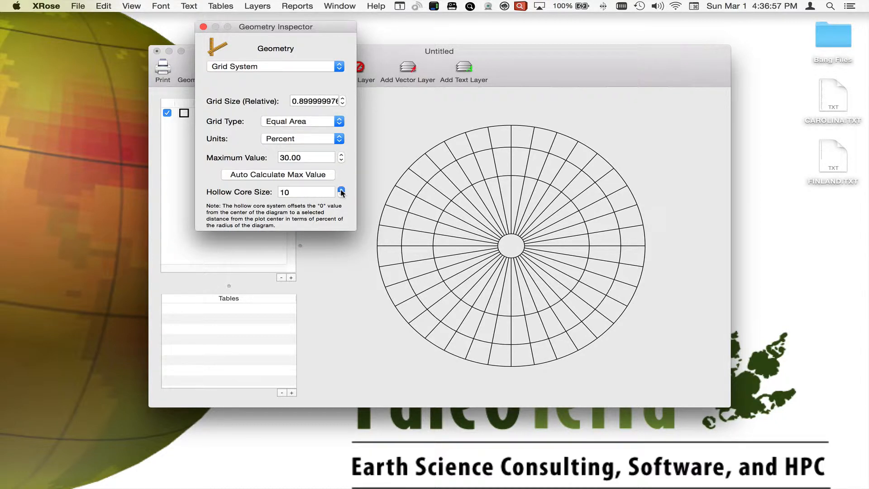
double_click(341, 190)
double_click(342, 190)
double_click(341, 190)
click(341, 190)
double_click(341, 190)
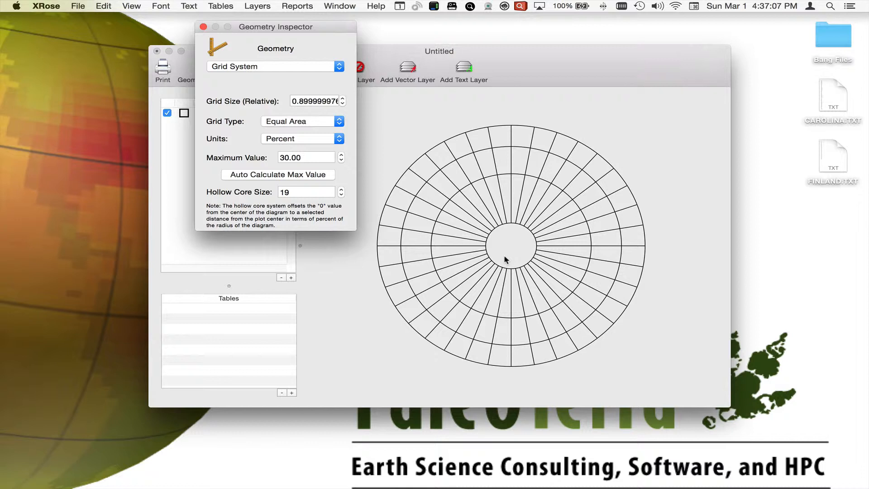
Set the hollow core size of the grid to 0.
drag(342, 195, 342, 197)
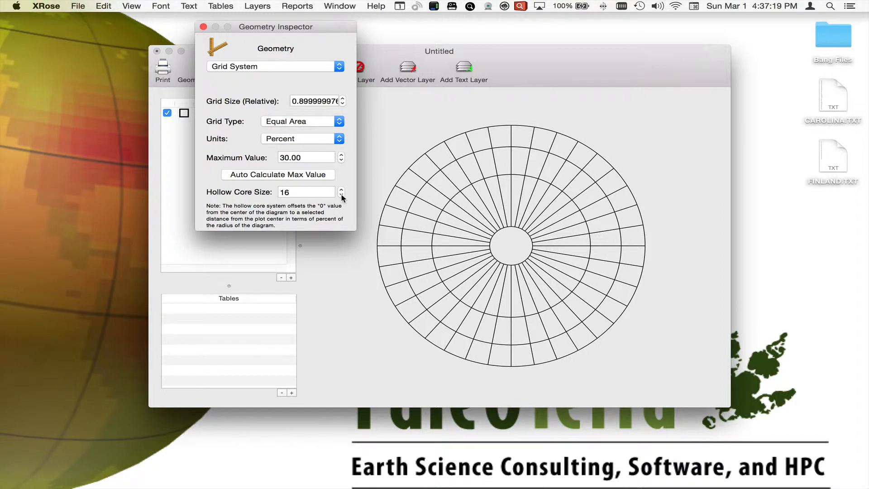
click(298, 192)
text(0)
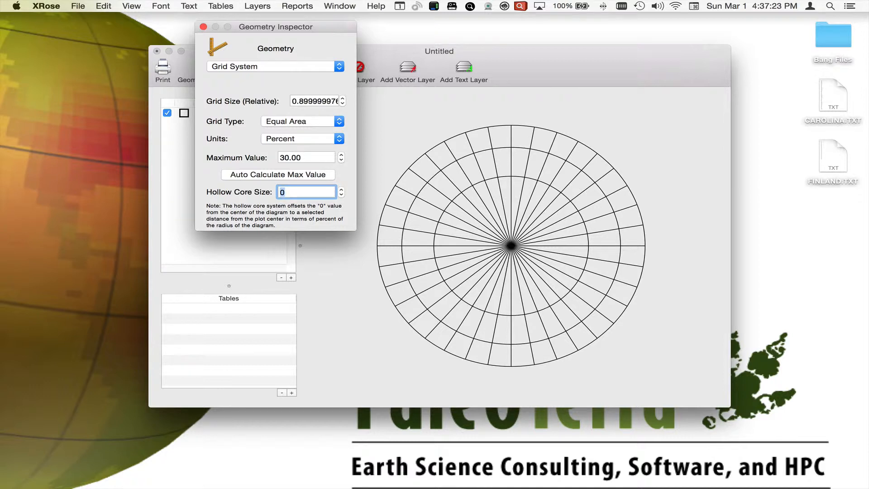
Switch to the Sector System settings and try raising the sector count to 43.
click(275, 66)
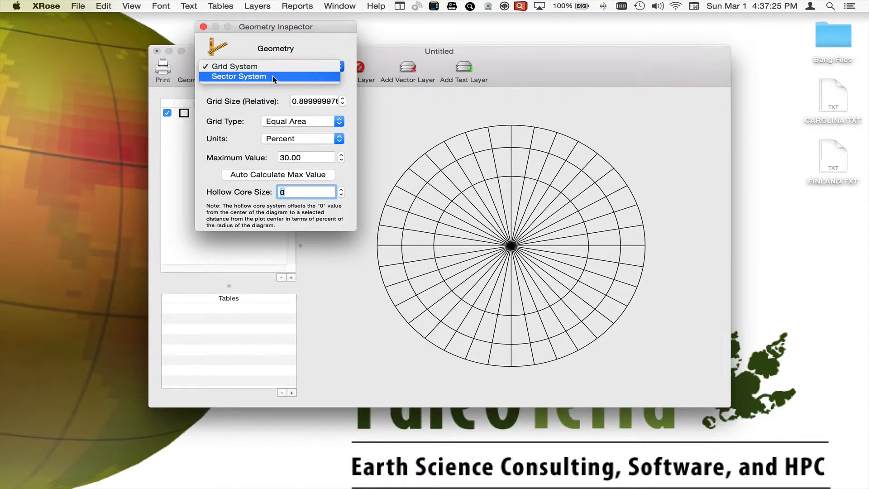
click(273, 76)
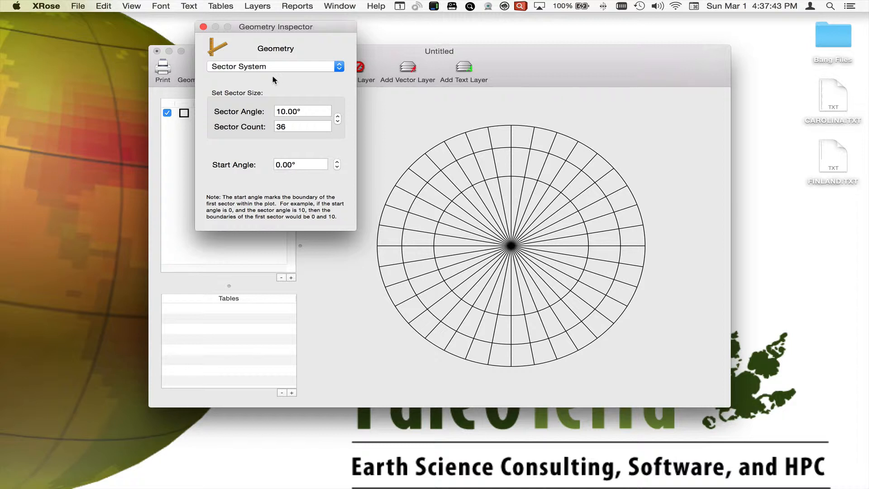
click(338, 117)
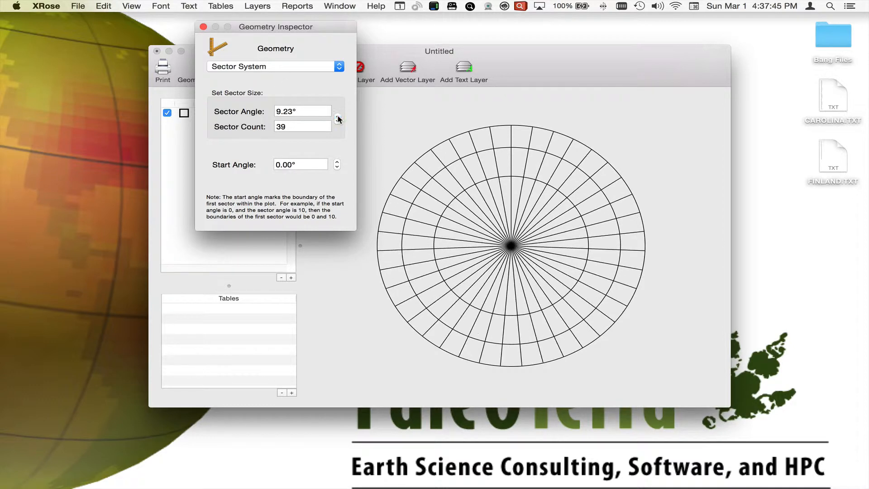
click(337, 116)
click(337, 117)
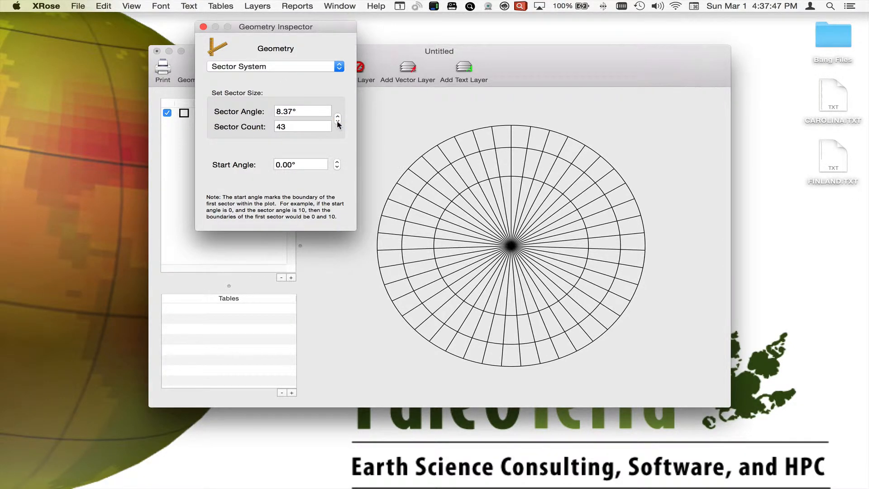
Reduce the sector count to 24, giving 15° sectors.
click(338, 122)
click(338, 122)
click(337, 123)
click(338, 122)
click(338, 122)
click(338, 122)
click(338, 122)
click(337, 123)
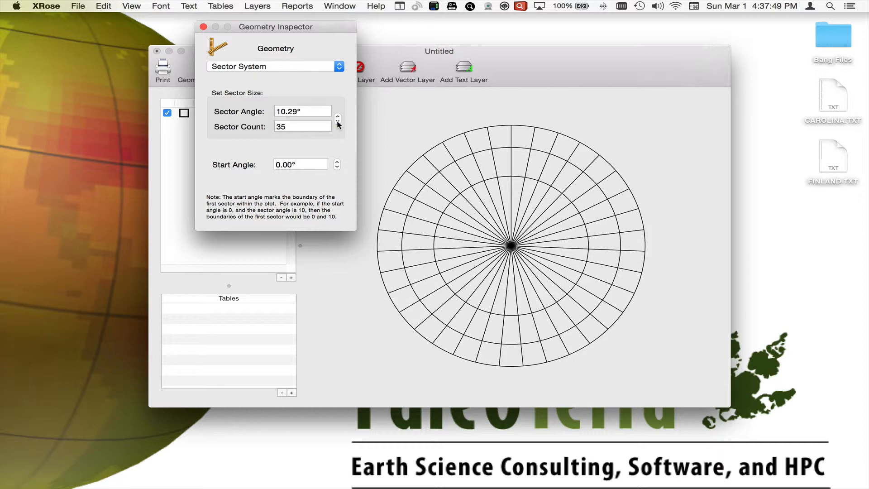
click(337, 122)
click(338, 122)
click(338, 122)
click(338, 122)
click(337, 122)
click(337, 122)
click(337, 122)
click(338, 122)
click(338, 123)
click(338, 122)
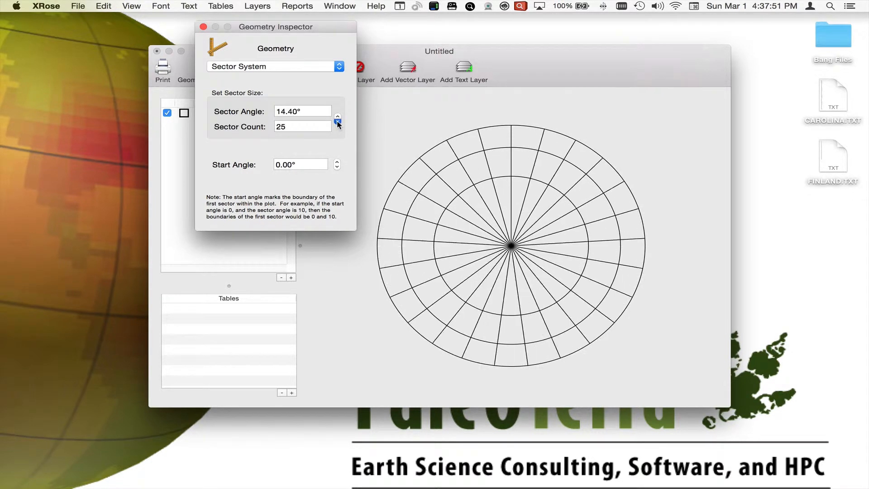
click(337, 122)
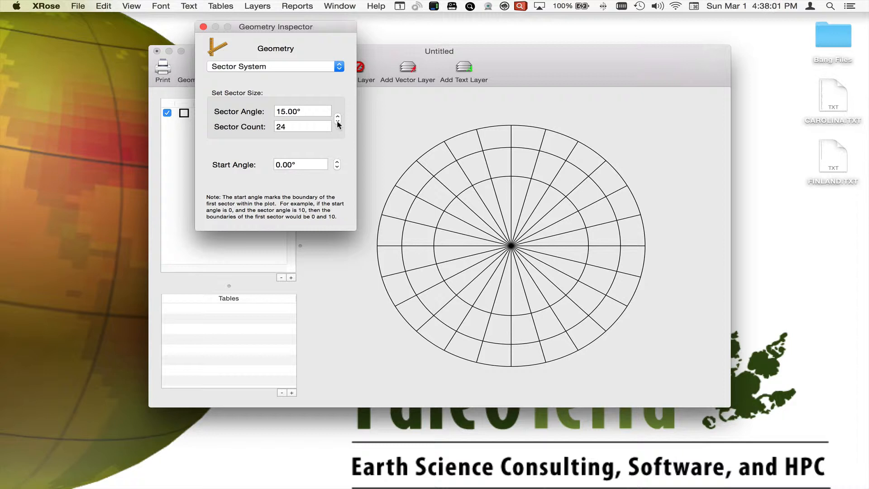
Move the Geometry Inspector slightly and step the sector count to 22.
drag(308, 28, 351, 23)
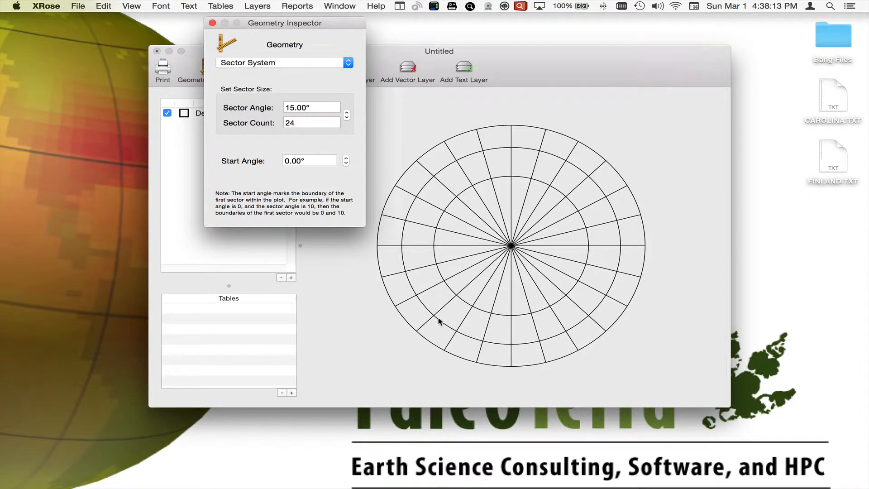
click(347, 113)
click(347, 118)
click(347, 113)
click(347, 119)
click(347, 119)
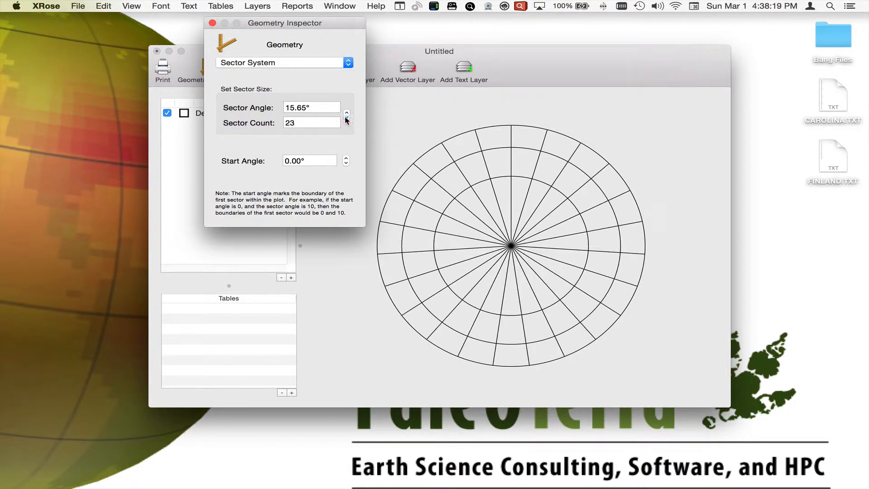
click(347, 118)
click(346, 119)
click(346, 113)
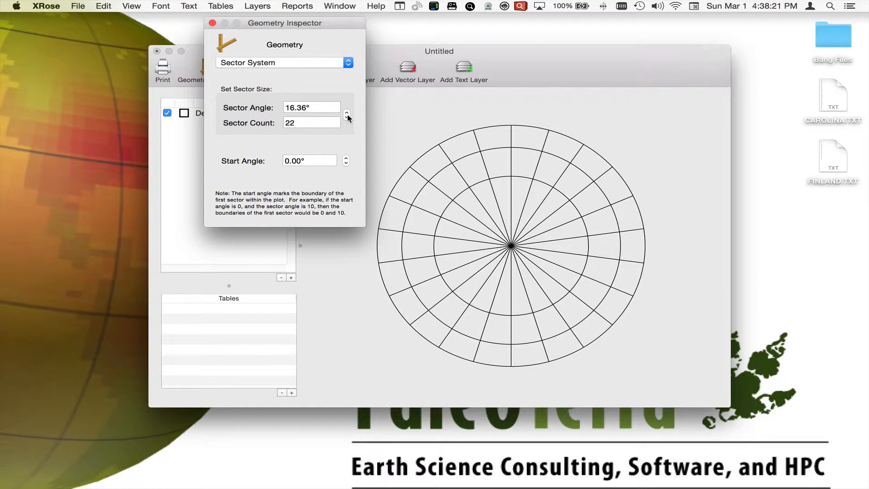
Set the sector angle of the diagram to 10°.
drag(320, 106, 287, 101)
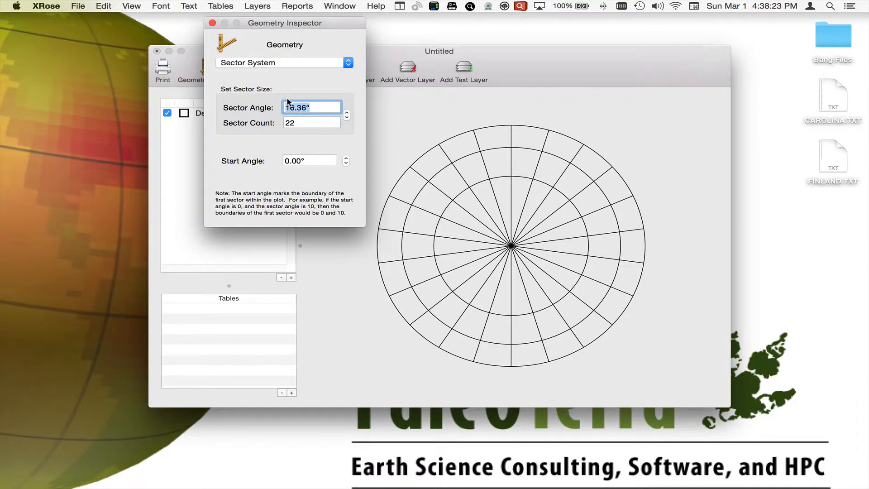
text(10)
key(Return)
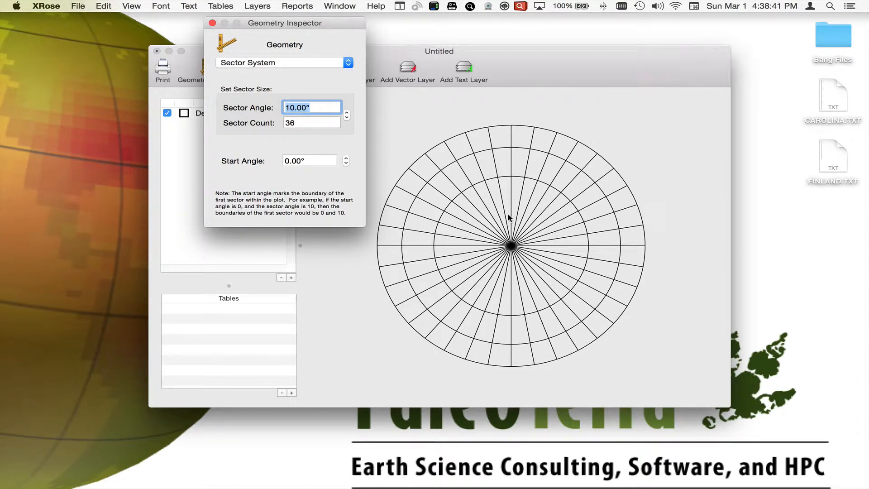
Try increasing the start angle of the sectors and restore it to 0°.
click(347, 158)
click(347, 159)
click(347, 158)
click(346, 159)
click(347, 159)
key(Tab)
key(Return)
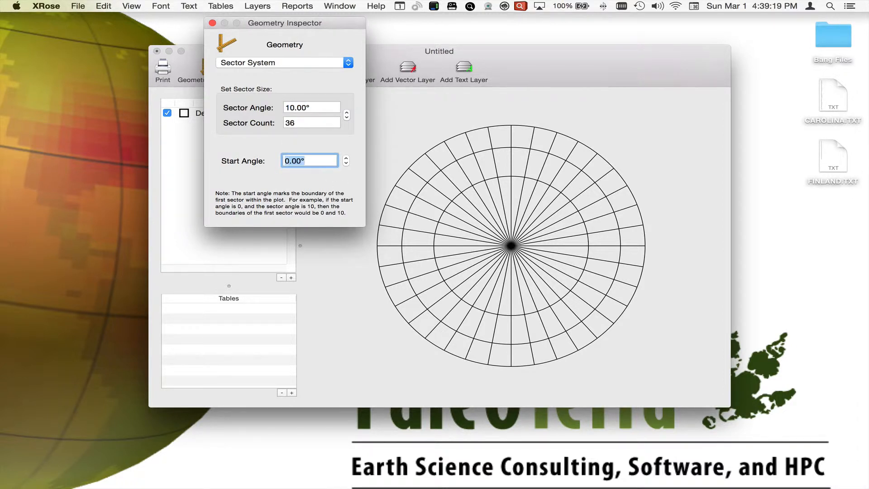
Keep the Sector System selected and close the Geometry Inspector.
click(322, 64)
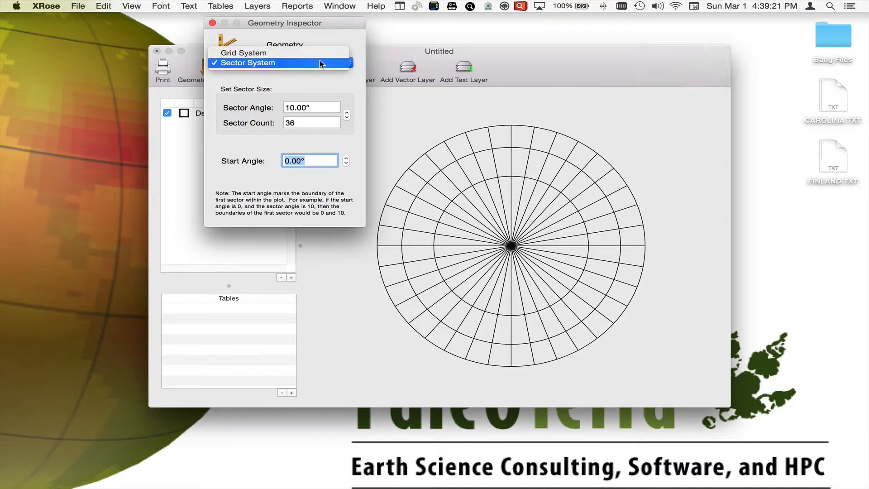
click(313, 80)
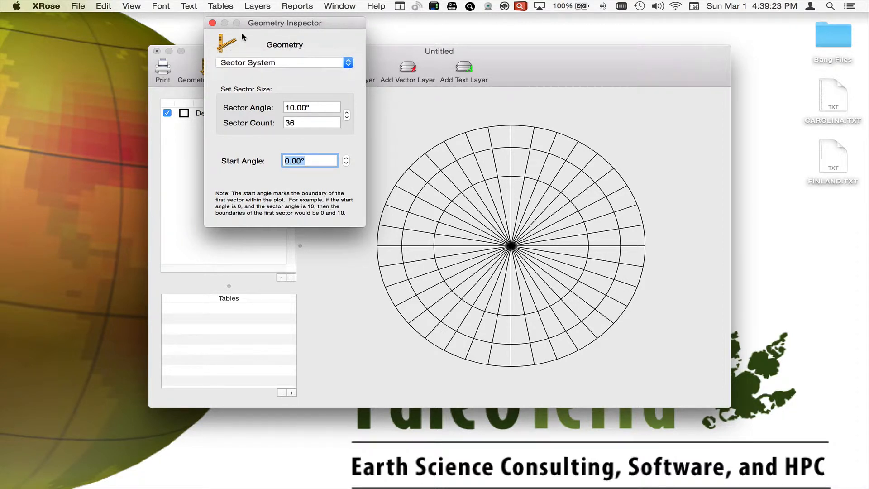
click(213, 22)
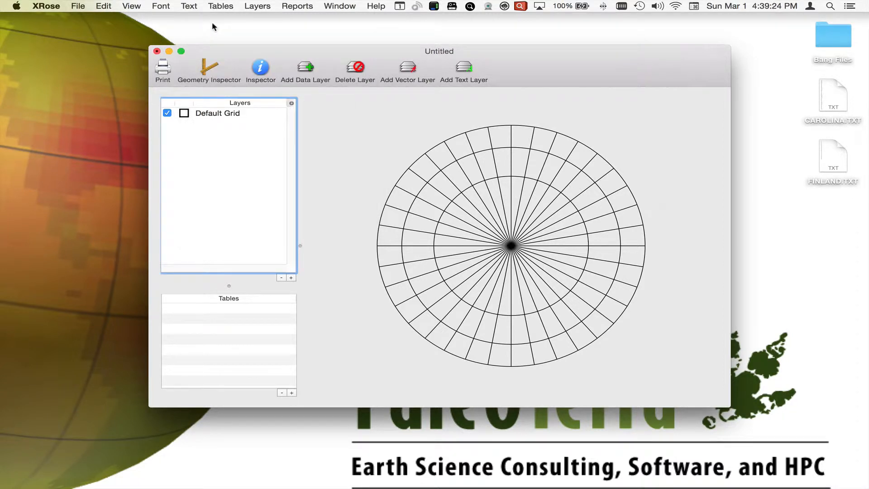
Open the Inspector for the Default Grid layer and move it clear of the diagram.
click(247, 117)
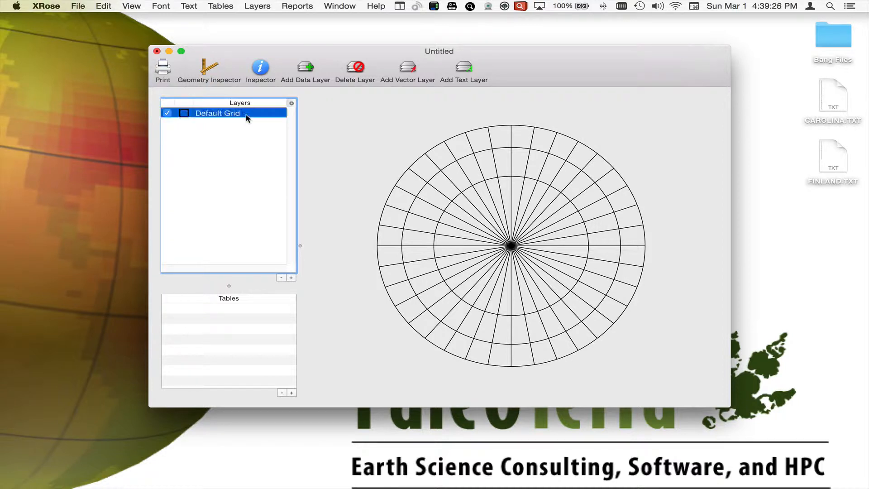
click(257, 75)
drag(399, 26, 285, 24)
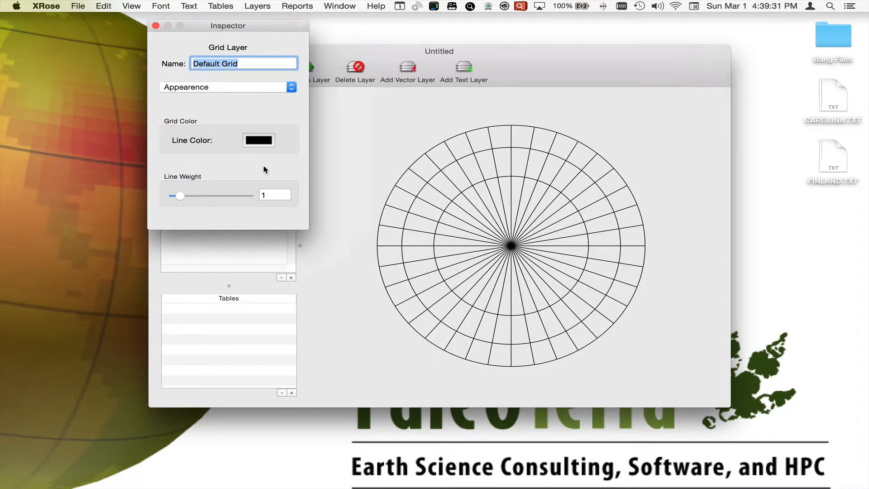
Try a grid line weight of about 3.7 and restore it to 1.
drag(180, 196, 201, 195)
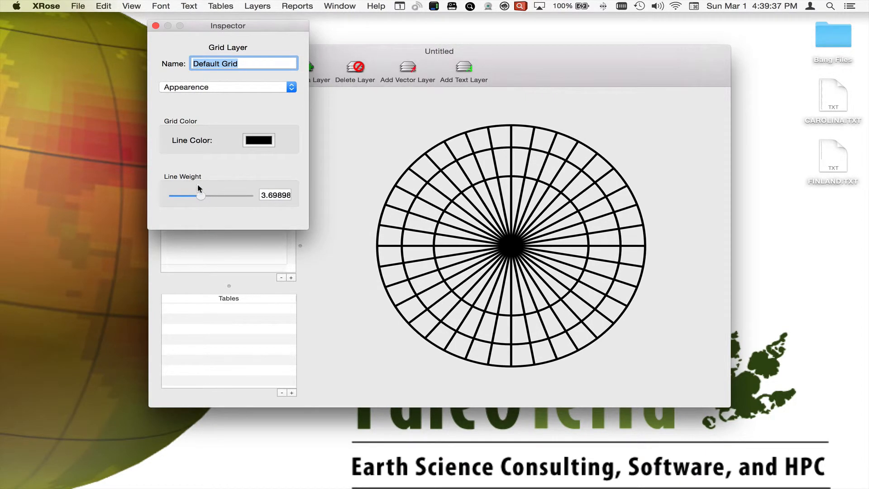
click(266, 193)
key(super+a)
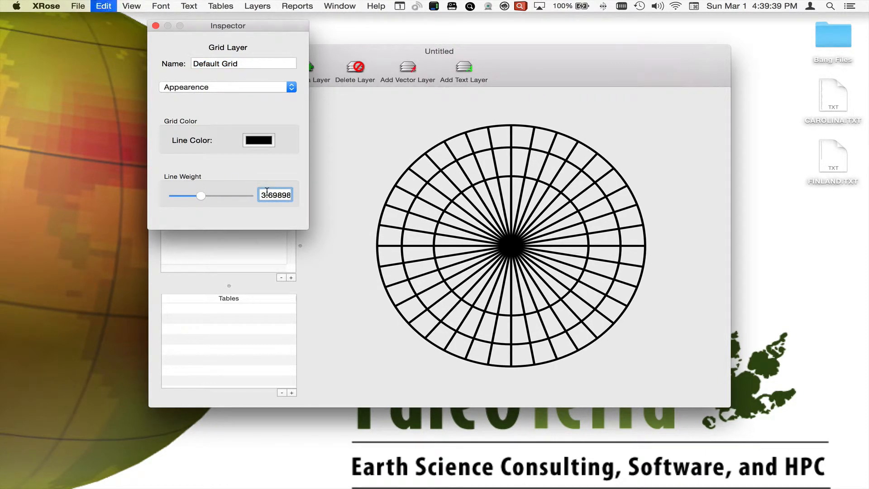
text(1)
key(Return)
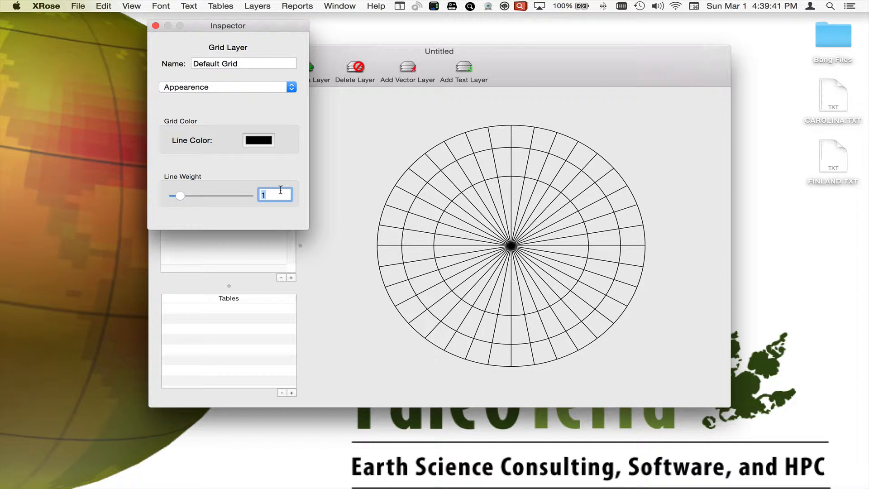
Try a dark red line color for the grid, then restore black and close the color picker.
click(258, 141)
drag(161, 380, 103, 379)
drag(130, 338, 158, 317)
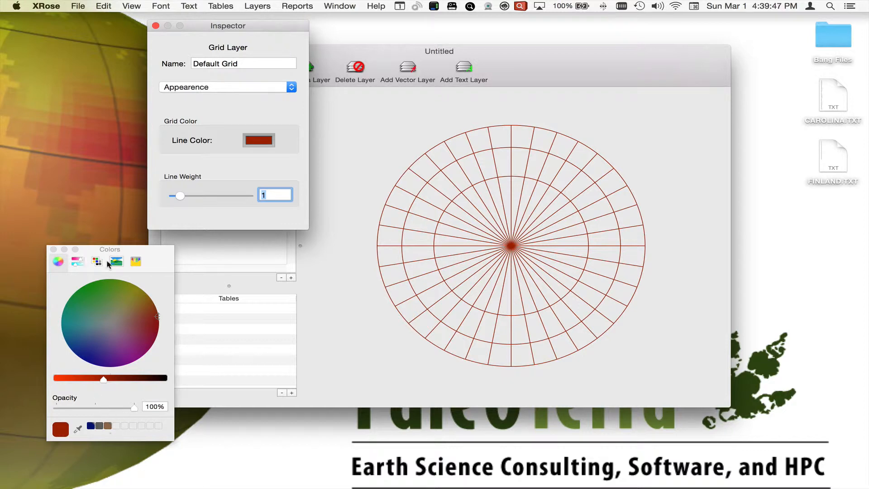
drag(131, 406, 206, 375)
click(91, 352)
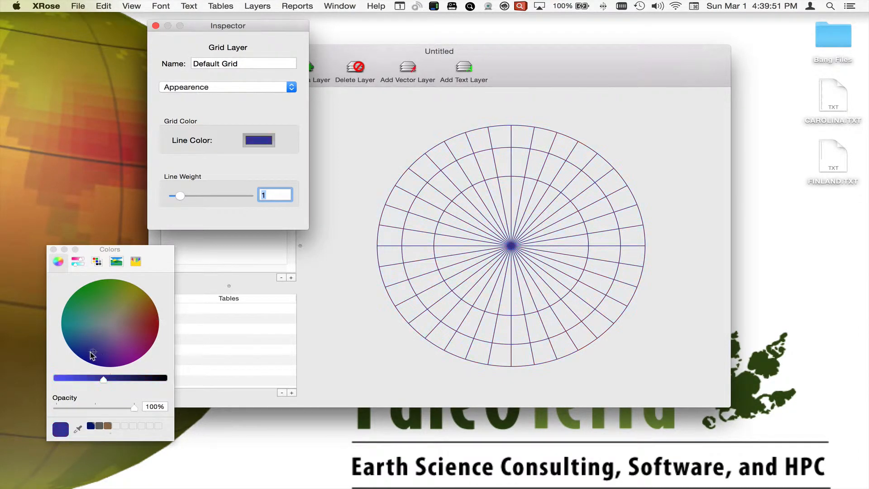
drag(105, 381, 179, 381)
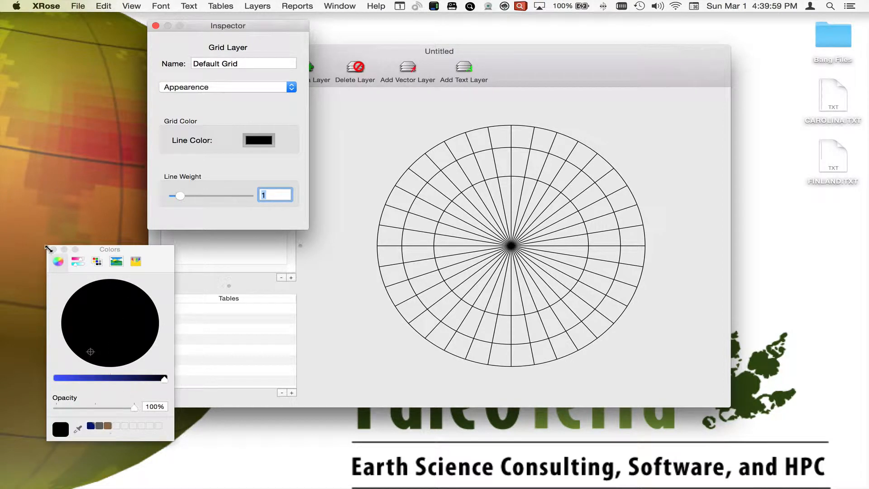
click(53, 249)
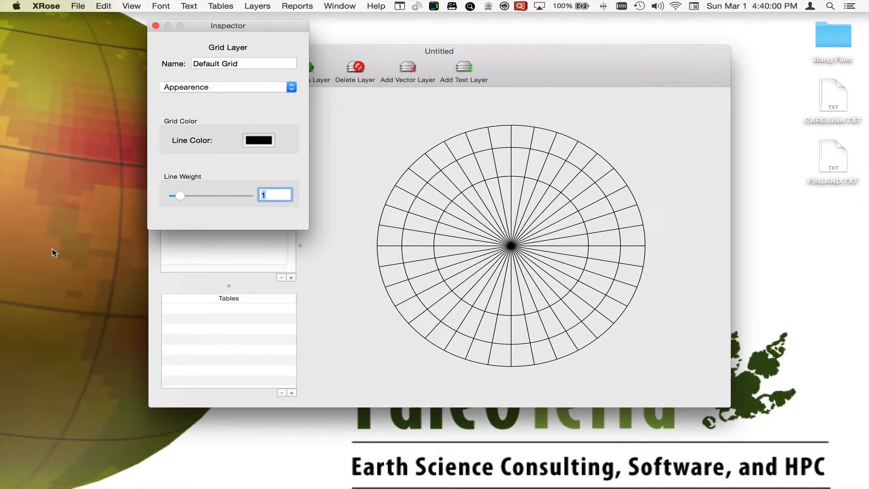
Show the grid layer's Radials settings and toggle the radials' visibility off and back on.
click(236, 83)
click(237, 96)
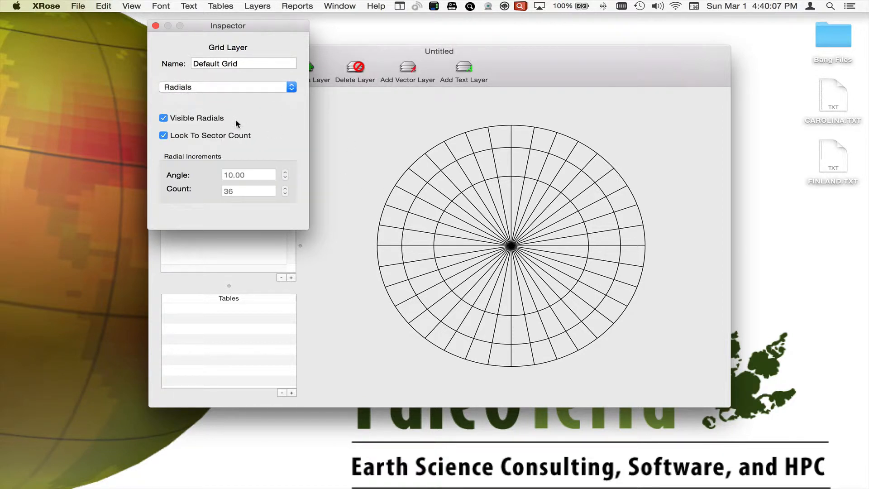
click(205, 119)
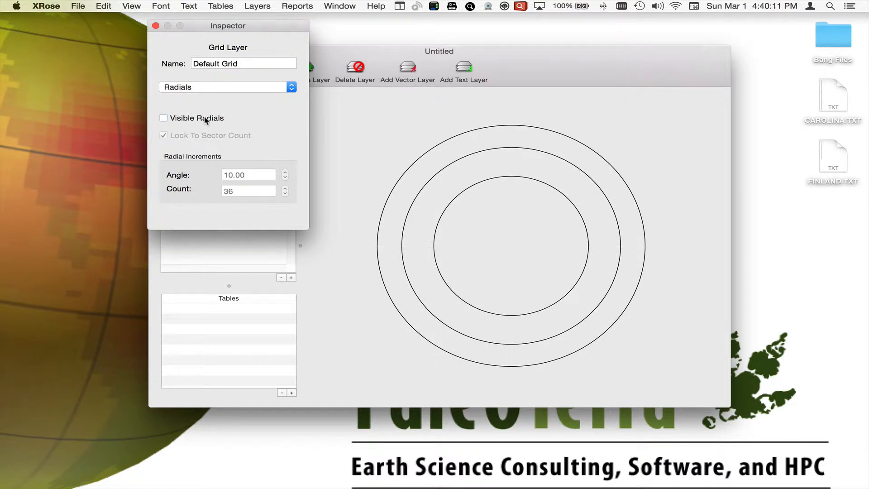
click(206, 119)
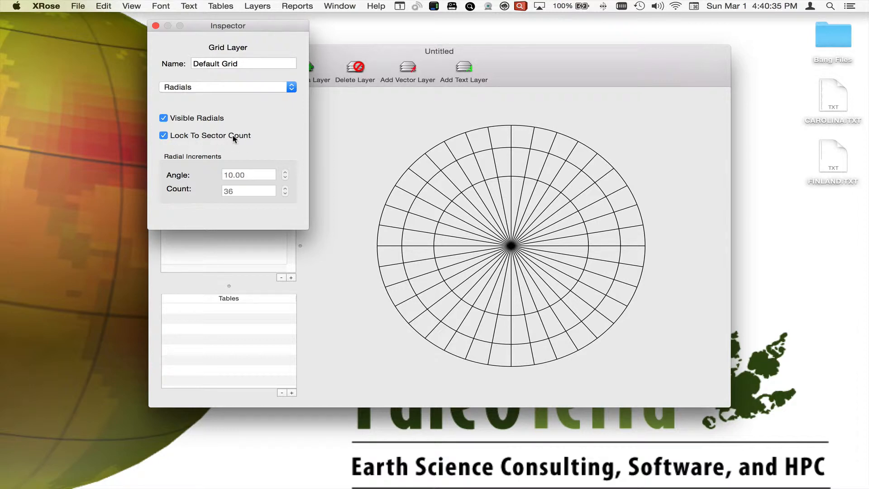
Unlock the radials from the sector count and step the radial angle up and back down to 12.41.
click(164, 135)
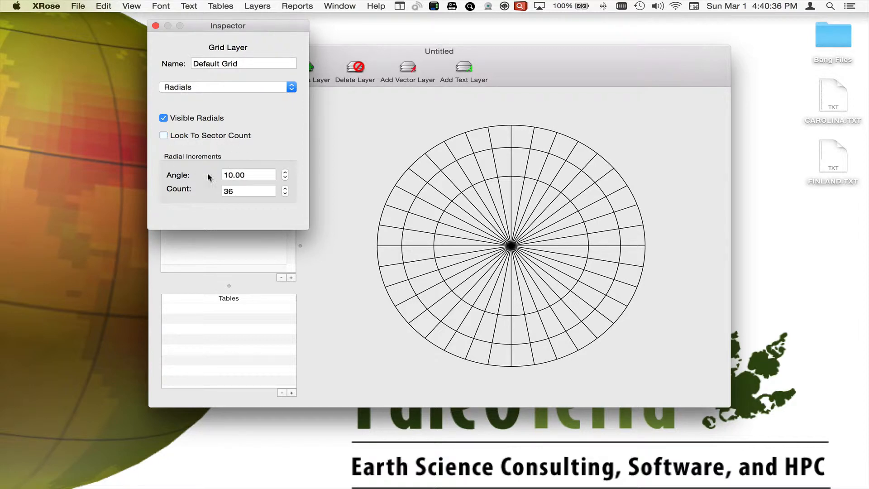
click(284, 172)
click(285, 173)
click(285, 172)
click(285, 172)
click(284, 172)
click(285, 172)
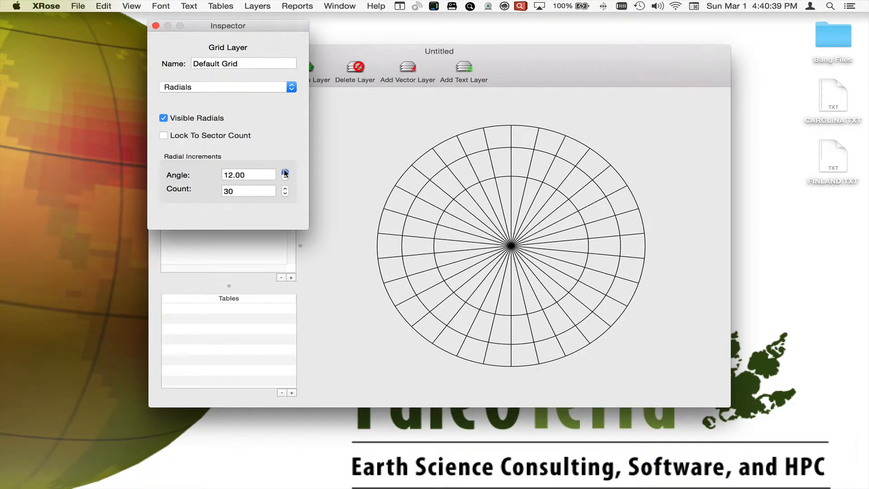
click(284, 173)
click(285, 173)
click(285, 173)
click(285, 172)
click(285, 172)
click(285, 177)
click(284, 178)
click(284, 177)
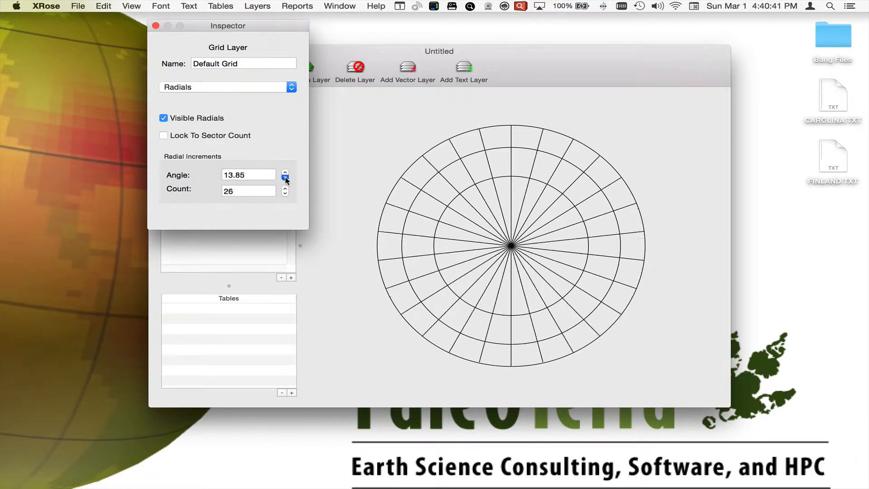
click(284, 177)
Set the radial increment angle to 10.
double_click(263, 175)
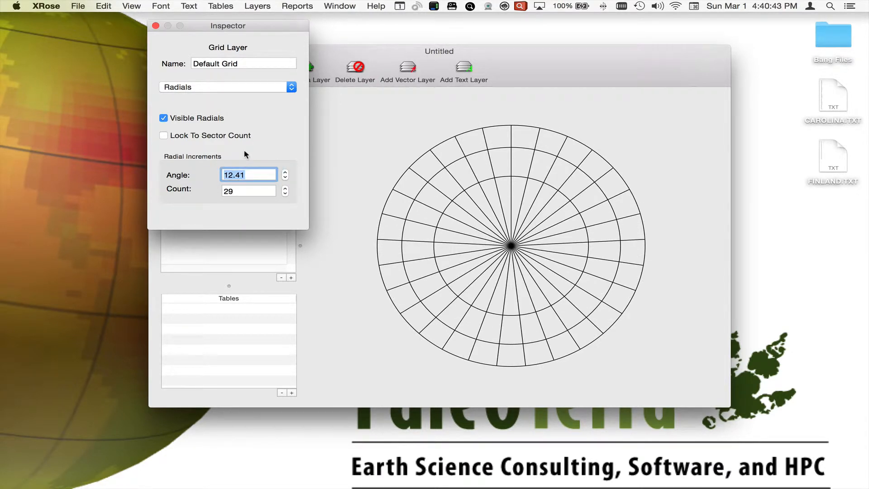
text(10)
key(Return)
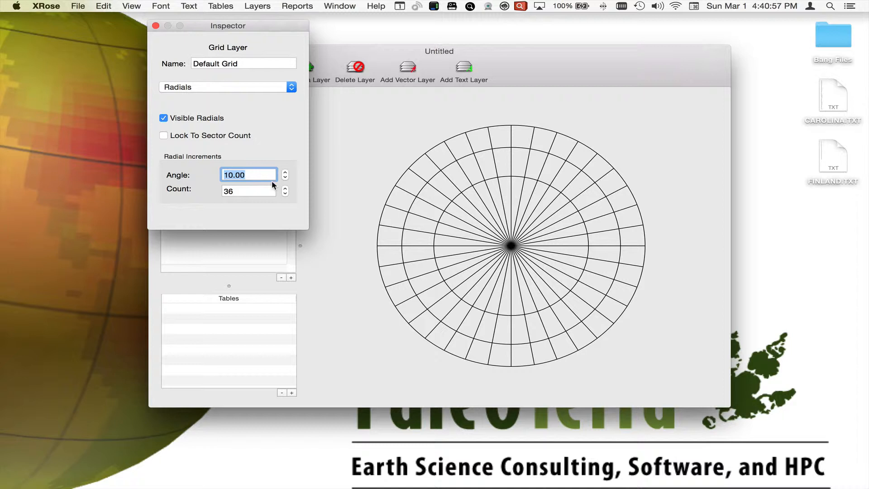
Try a radial increment angle of 30 and restore it to 10.
text(30)
key(Return)
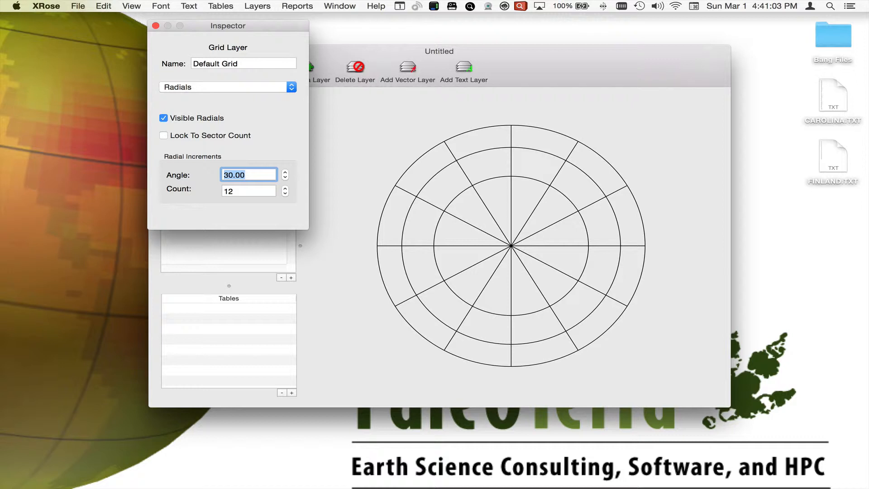
text(10)
key(Return)
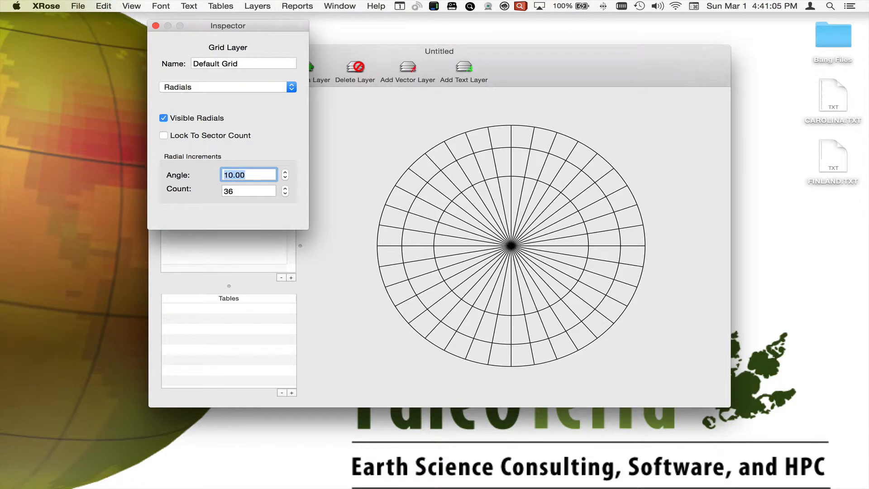
Show the grid's radial ticks, minor ticks and radial labels, with the labels numbered 0-360.
click(263, 86)
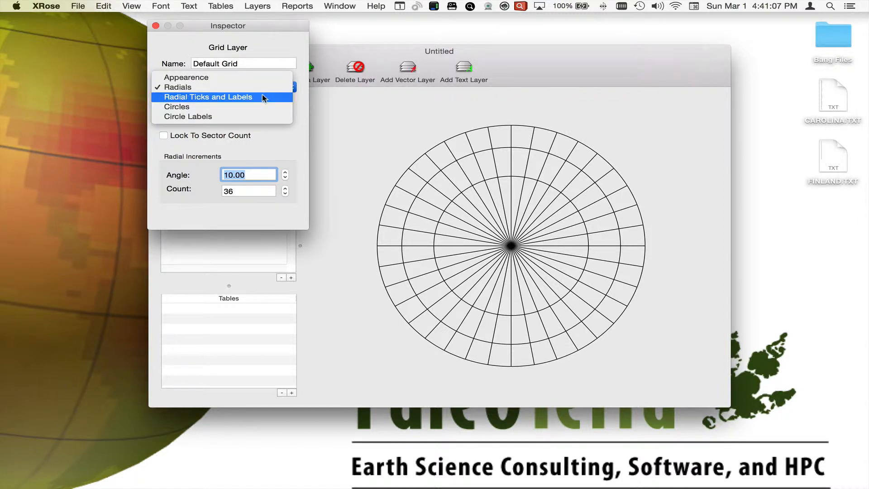
click(262, 94)
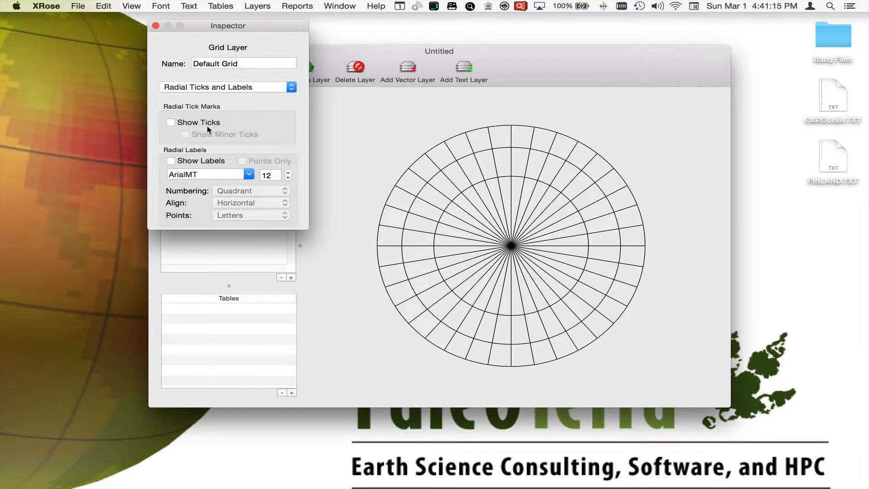
click(170, 122)
click(170, 122)
click(170, 122)
click(249, 135)
click(170, 161)
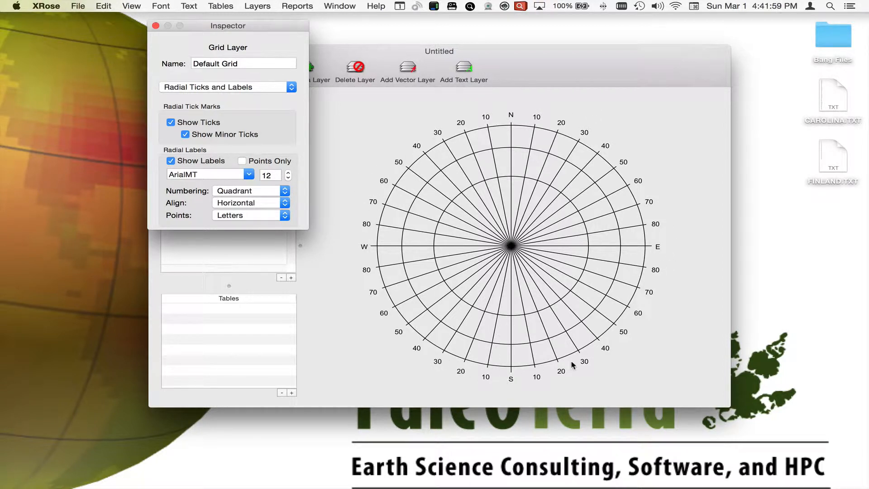
click(279, 195)
click(269, 181)
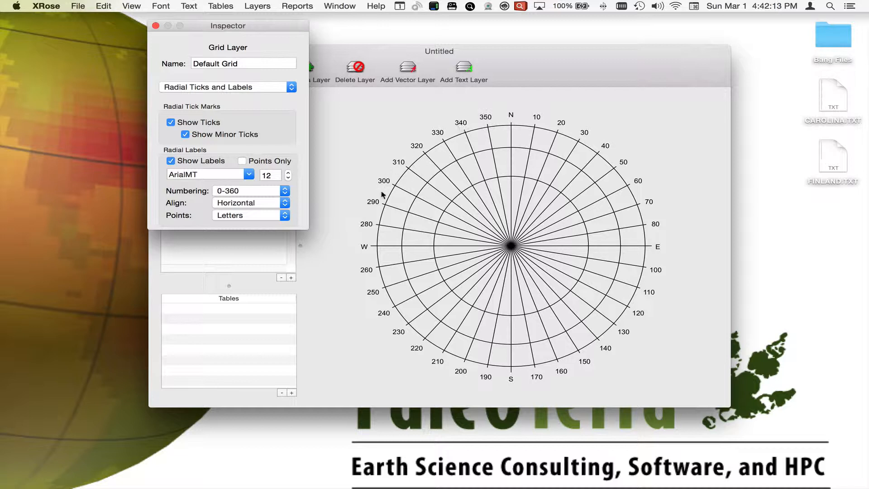
Try the Angle alignment for the radial labels and restore Horizontal.
click(239, 203)
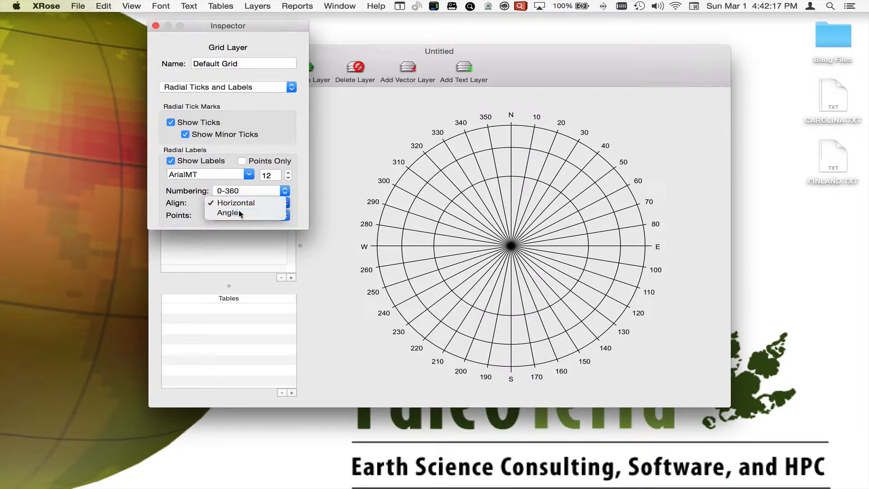
click(239, 212)
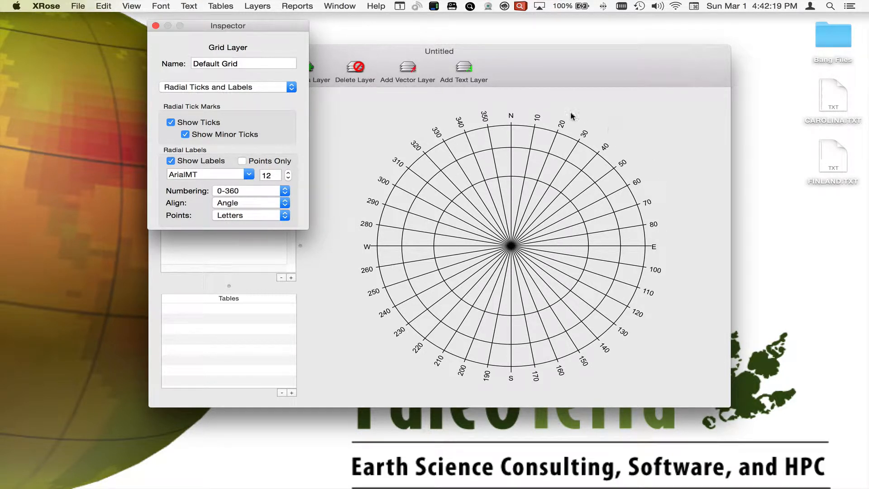
click(266, 203)
click(265, 191)
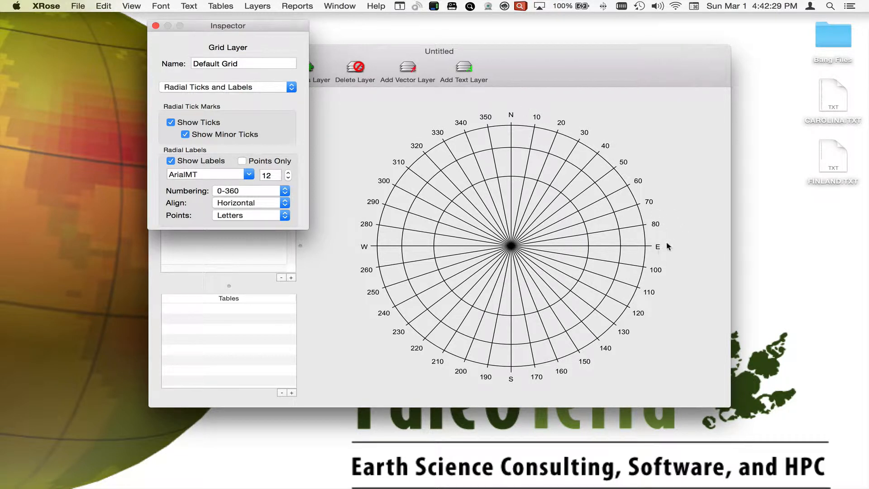
Try showing the compass points as Numbers and restore them to Letters.
click(256, 215)
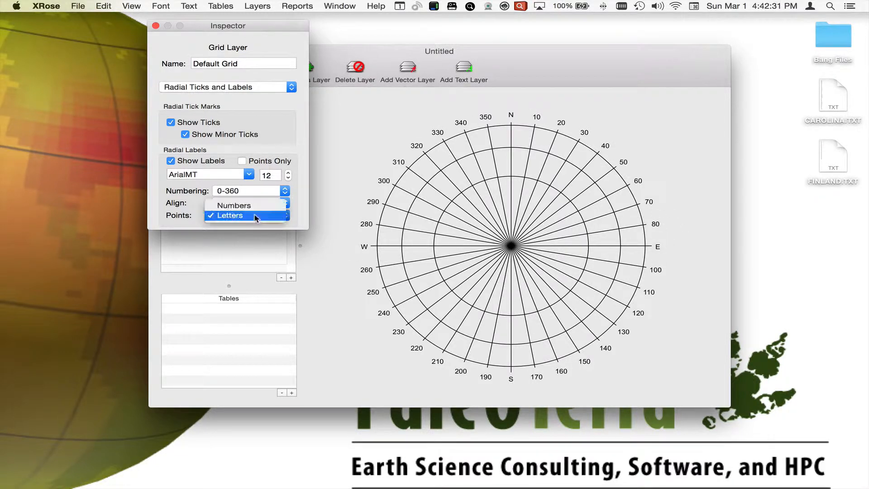
click(256, 207)
click(248, 216)
click(233, 204)
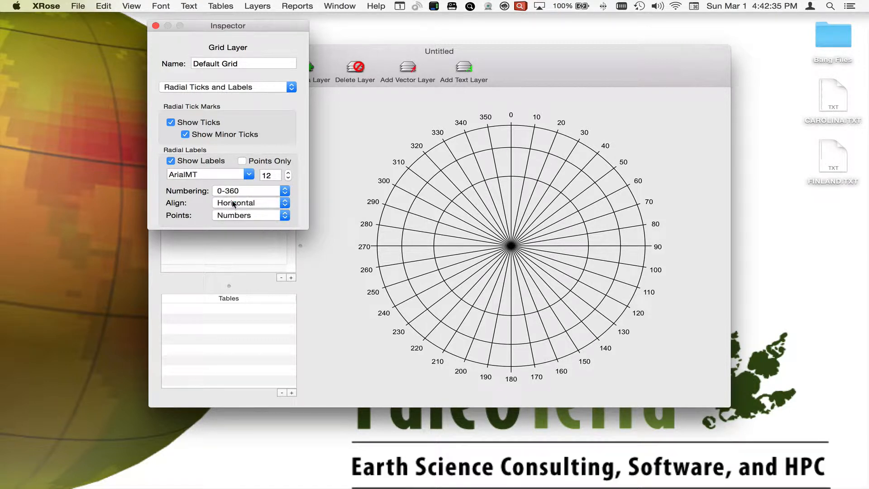
click(244, 216)
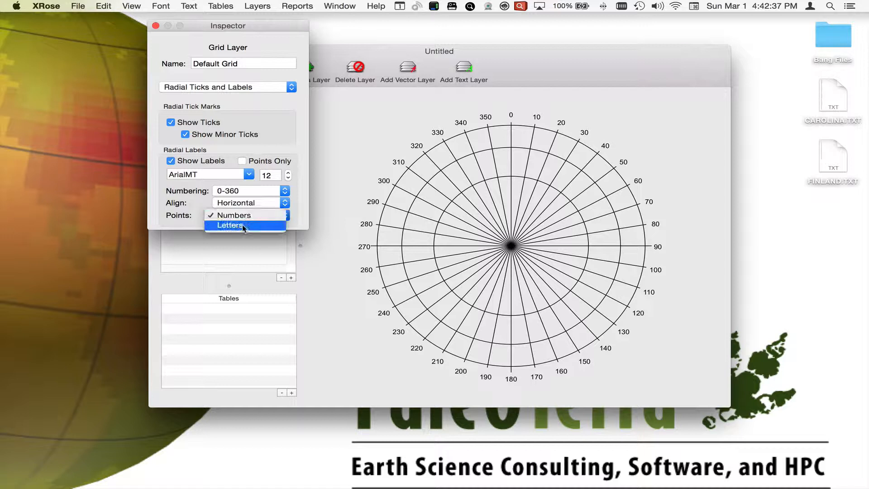
click(242, 228)
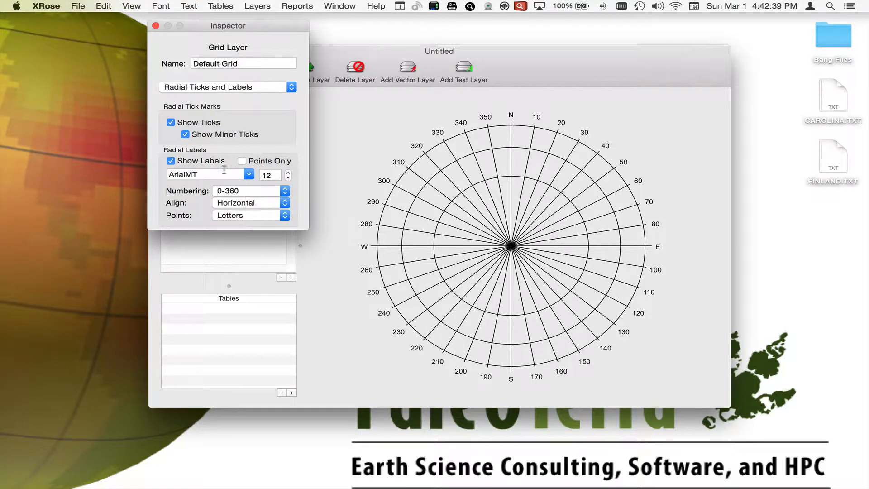
Keep the 0-360 numbering and limit the radial labels to compass points only.
click(247, 191)
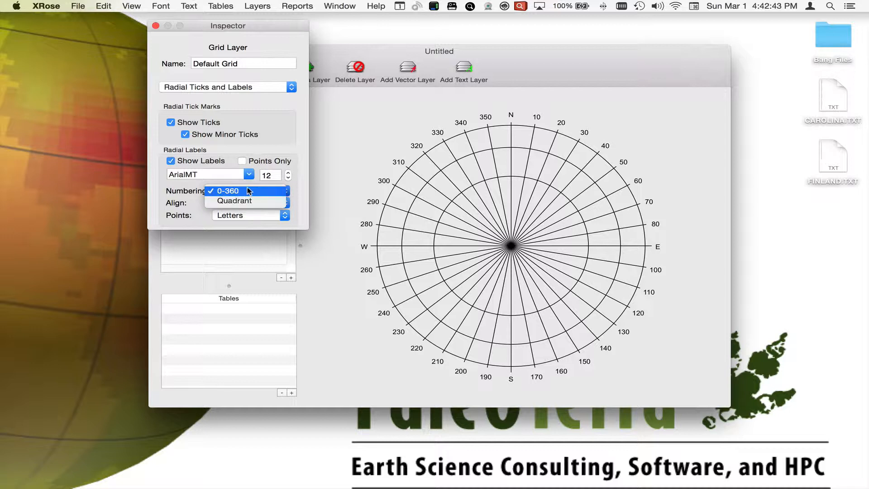
click(246, 191)
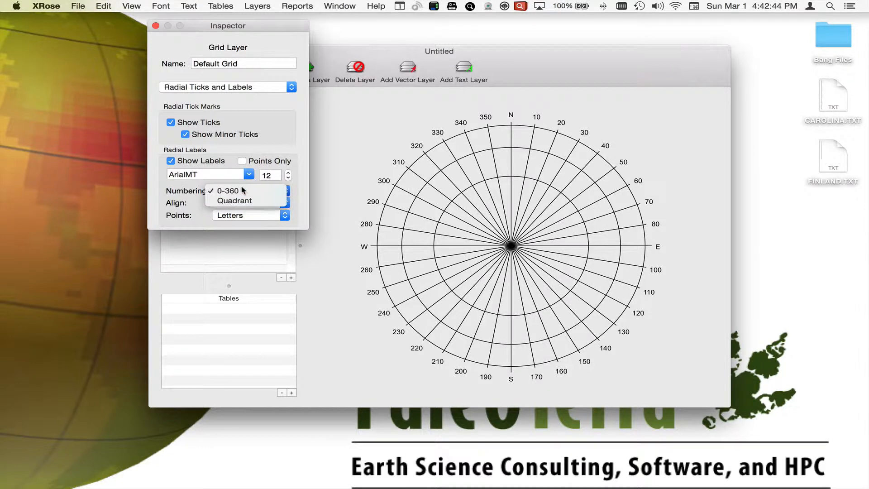
click(241, 161)
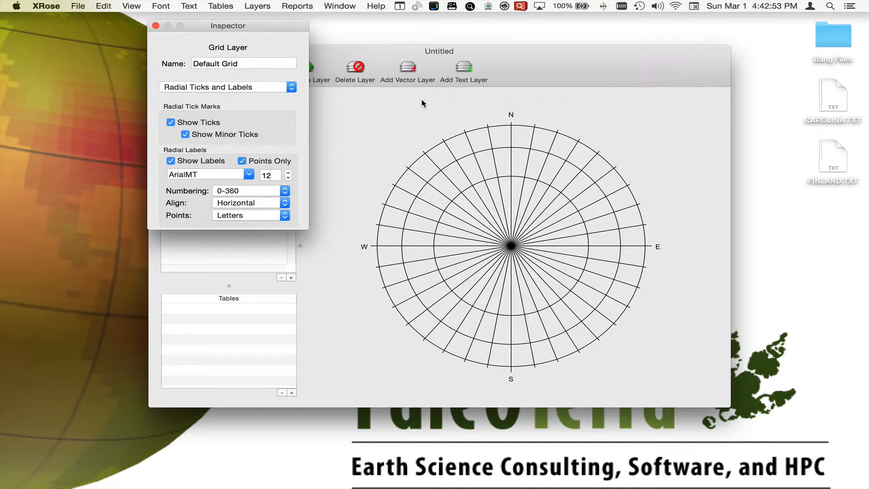
Show the grid layer's Circles settings and toggle the circles' visibility off and back on.
click(250, 87)
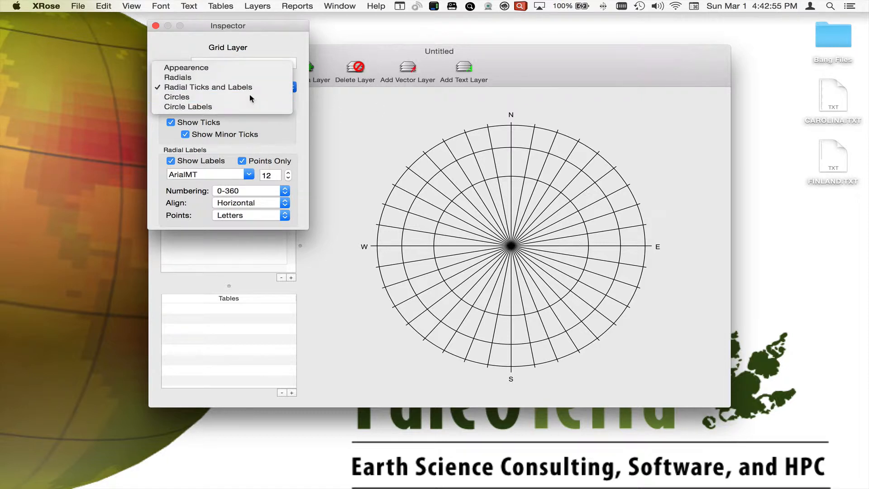
click(249, 94)
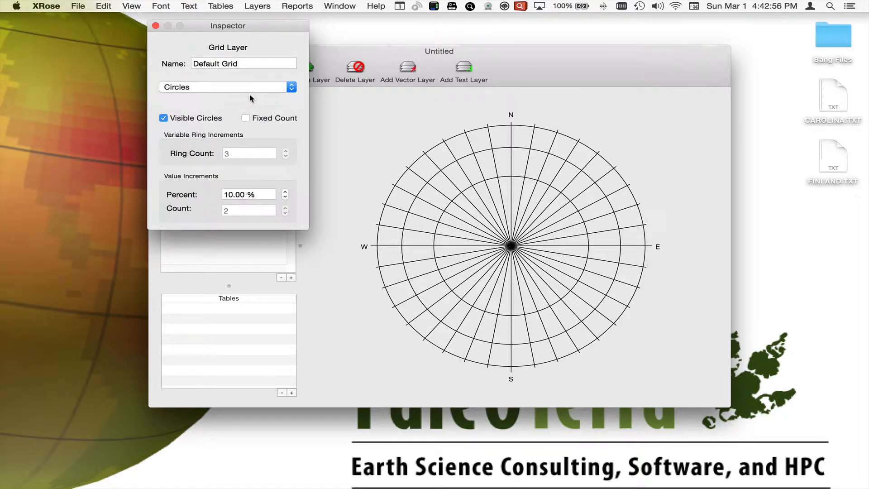
click(215, 119)
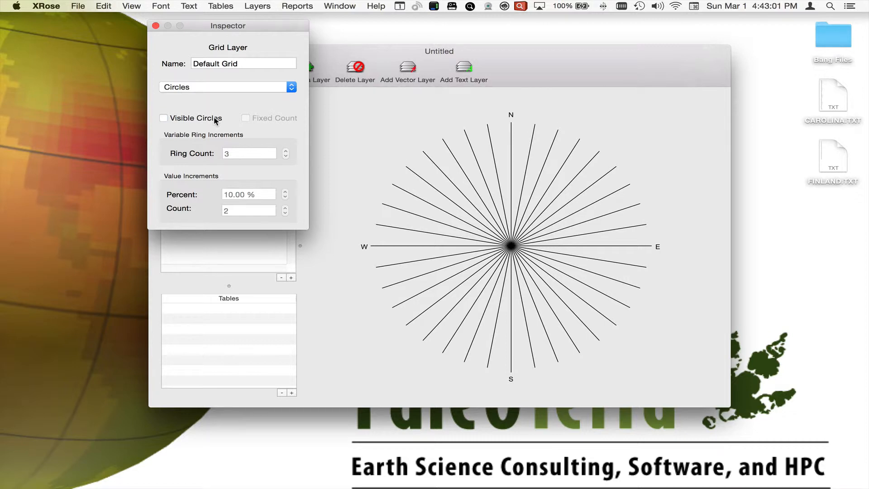
click(216, 120)
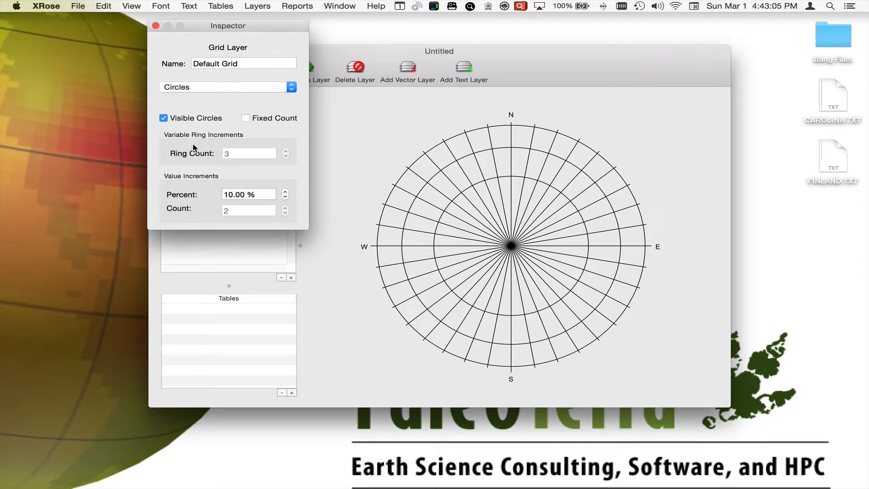
Try a fixed ring count for the circles, raise and lower it, and restore the percent-based increments.
click(248, 117)
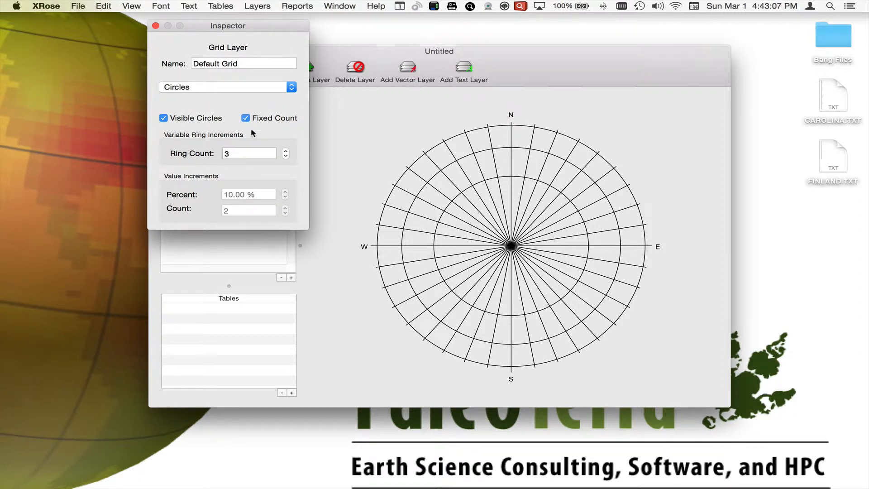
click(285, 151)
click(285, 150)
click(285, 151)
click(285, 157)
click(285, 156)
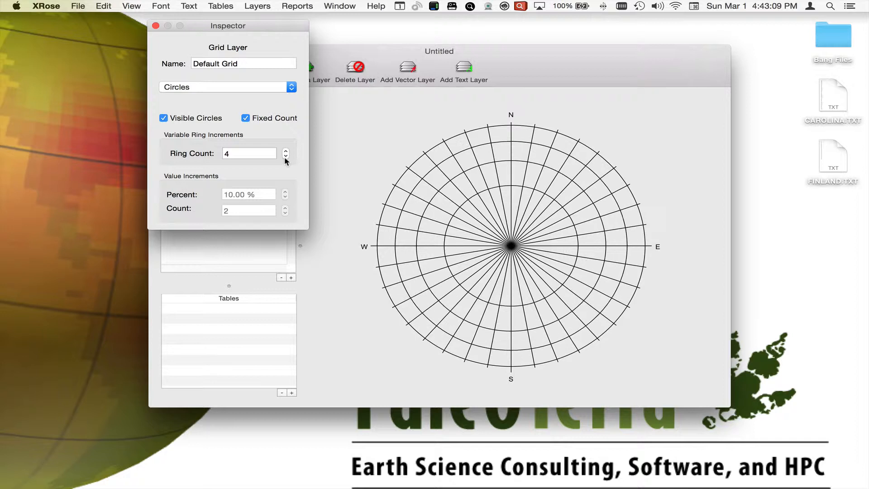
click(285, 156)
click(245, 118)
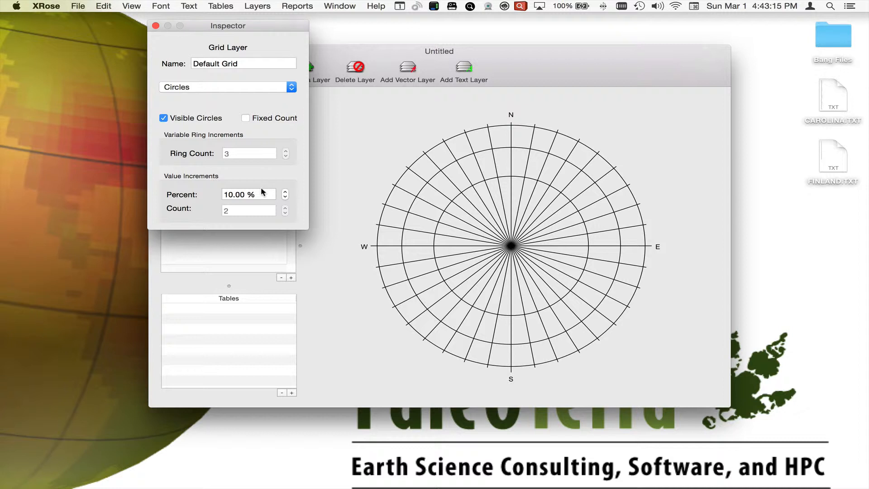
Show the grid's circle labels, move them to the northwest side of the diagram, and close the inspector.
click(246, 87)
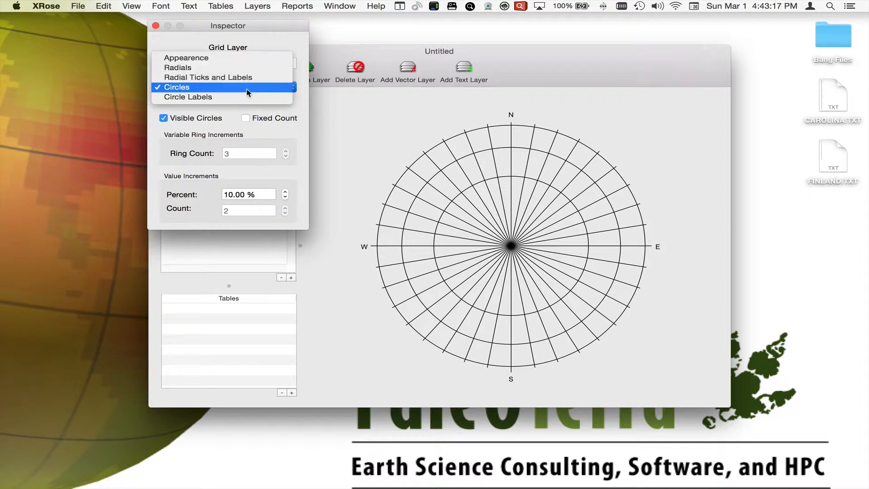
click(247, 97)
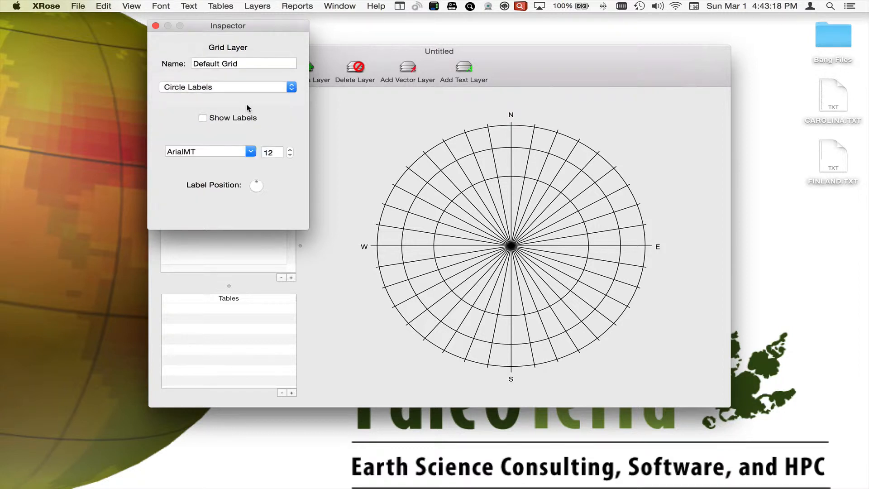
click(217, 120)
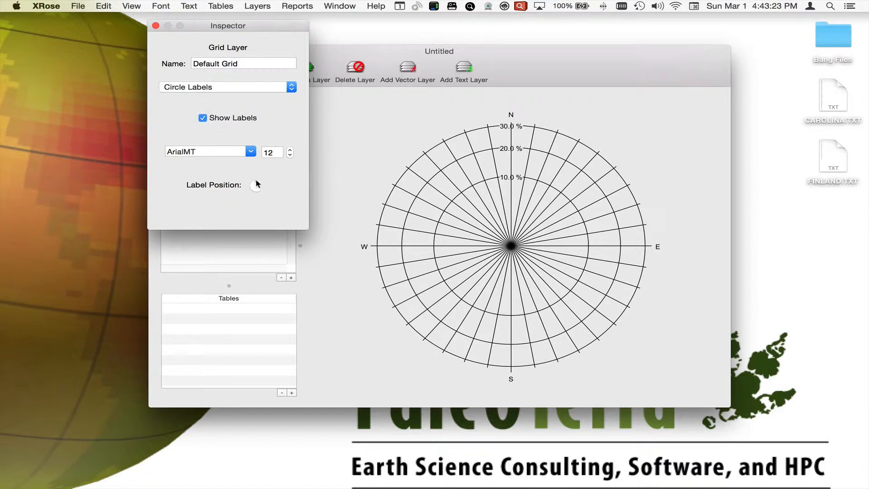
drag(257, 184, 240, 175)
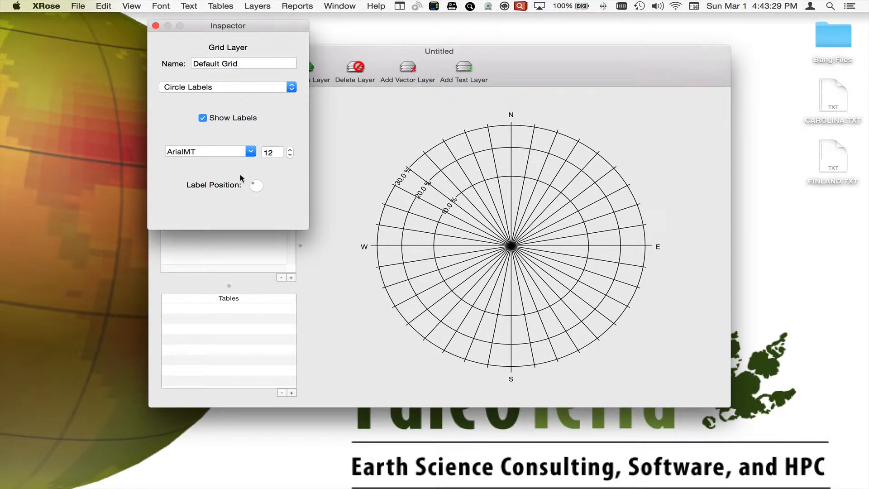
click(240, 86)
click(241, 87)
click(156, 25)
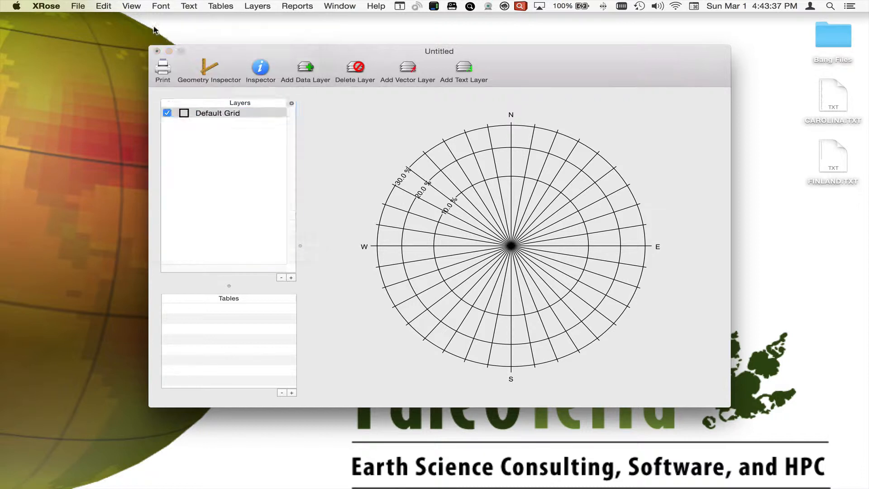
click(221, 114)
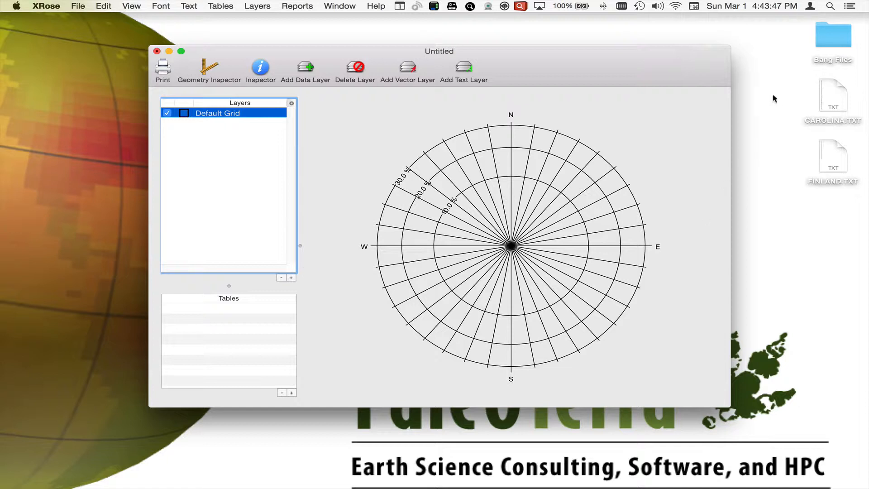
drag(771, 97, 840, 199)
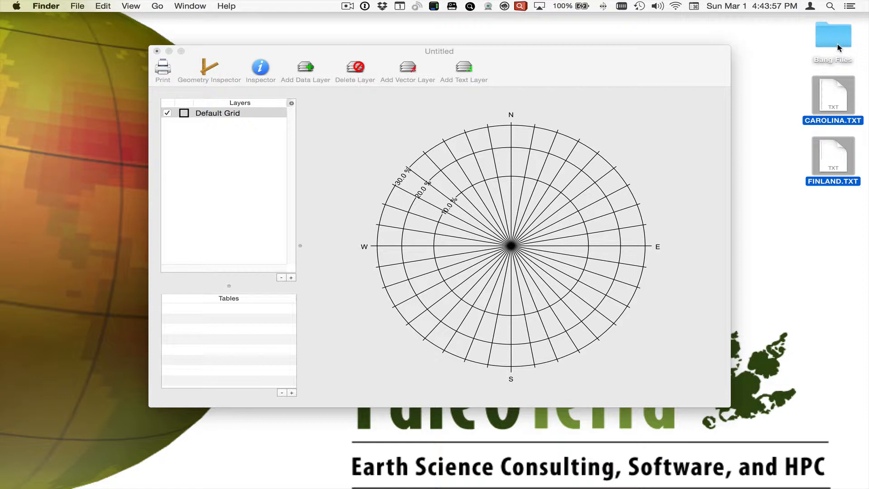
click(799, 122)
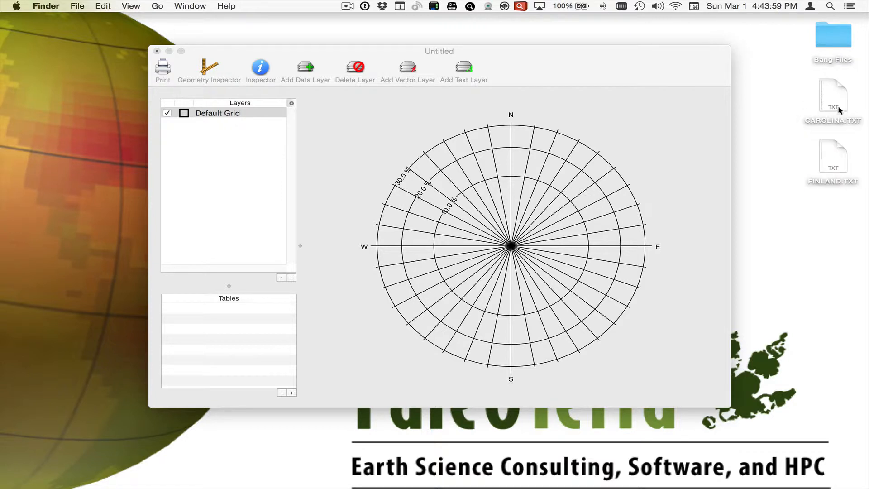
Add a new table and choose the desktop file CAROLINA.TXT as its source.
click(839, 109)
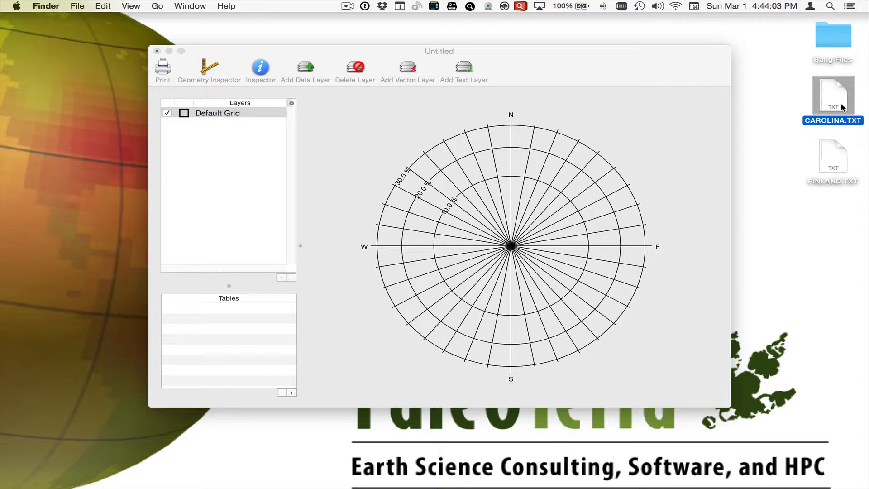
drag(832, 98, 826, 104)
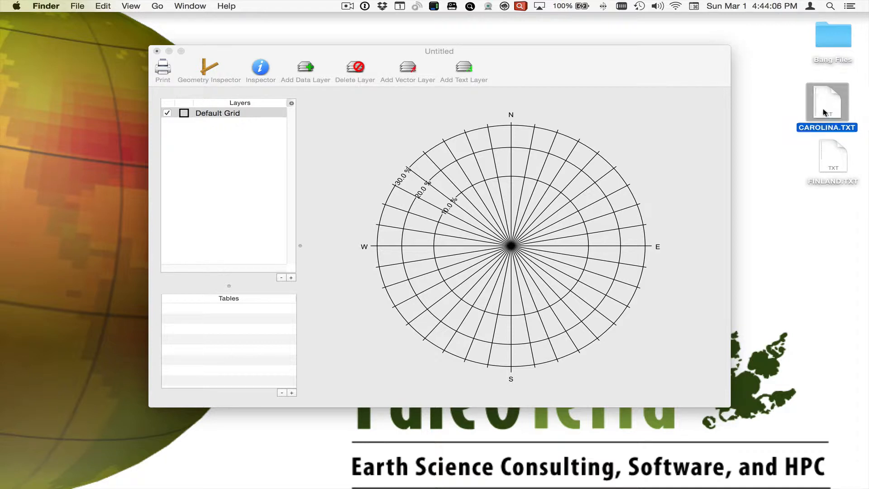
click(292, 392)
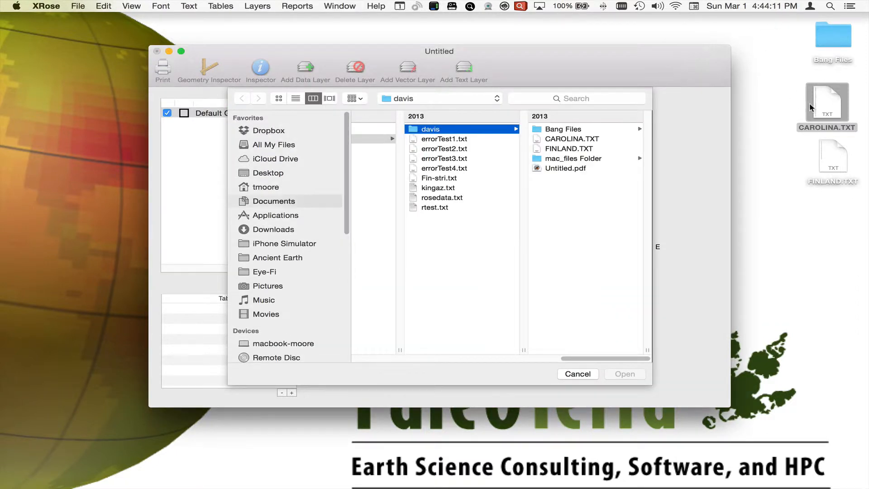
drag(813, 108, 533, 235)
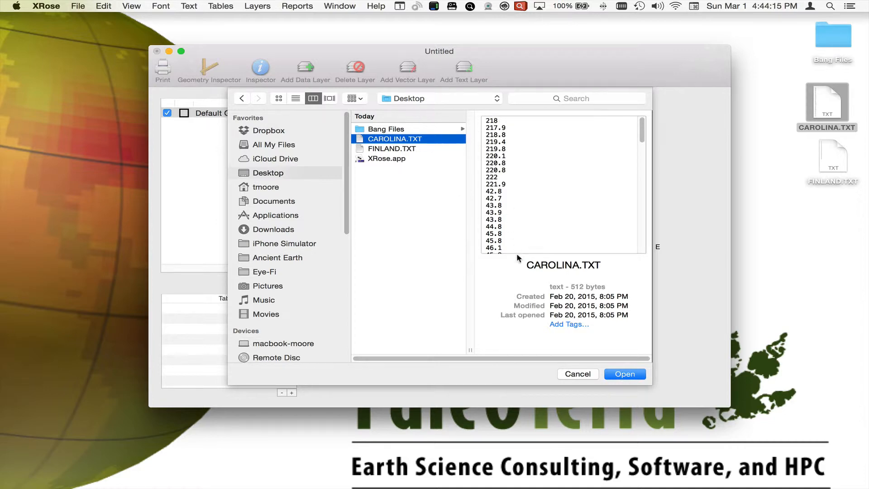
click(619, 376)
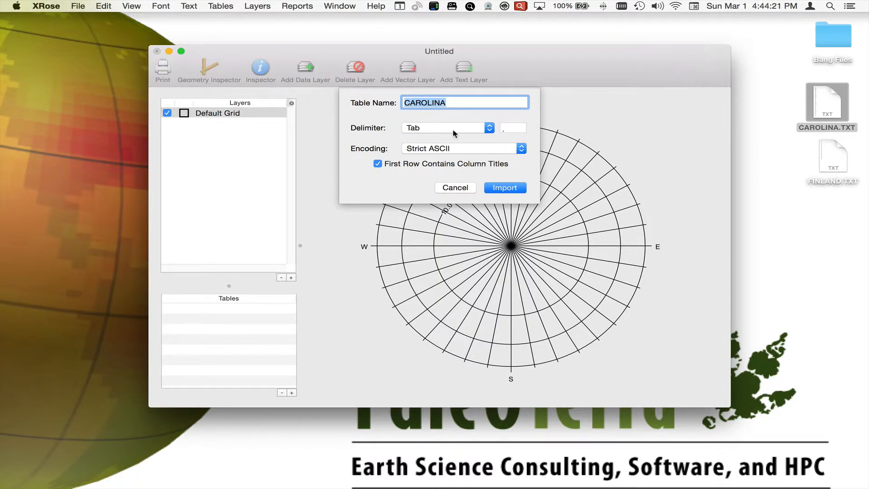
Import the CAROLINA table as tab-delimited Strict ASCII without treating the first row as column titles.
click(496, 153)
click(496, 138)
click(500, 148)
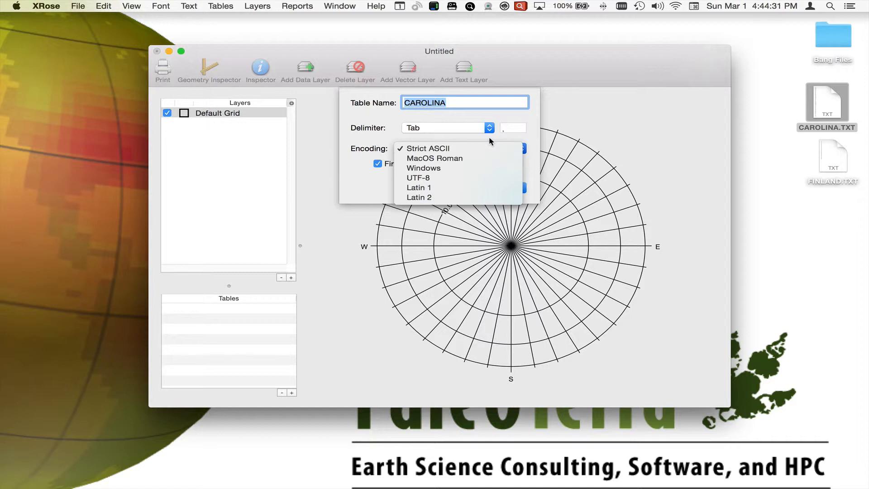
click(489, 137)
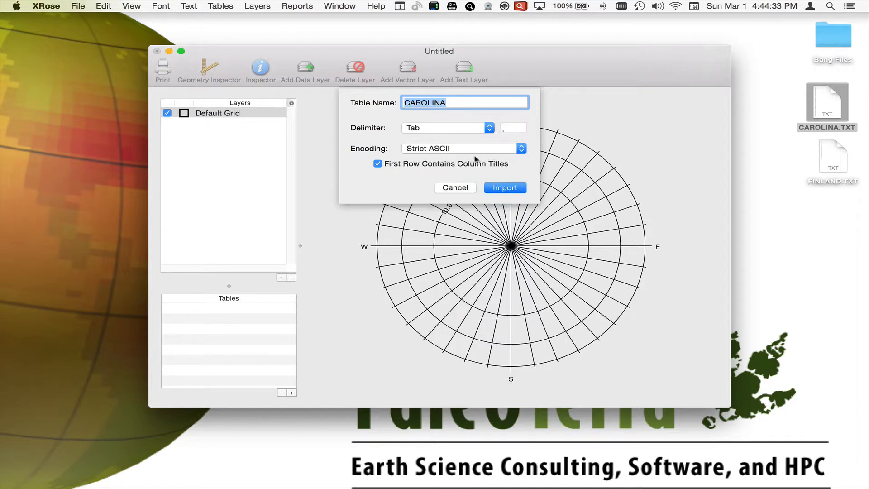
click(378, 164)
click(484, 189)
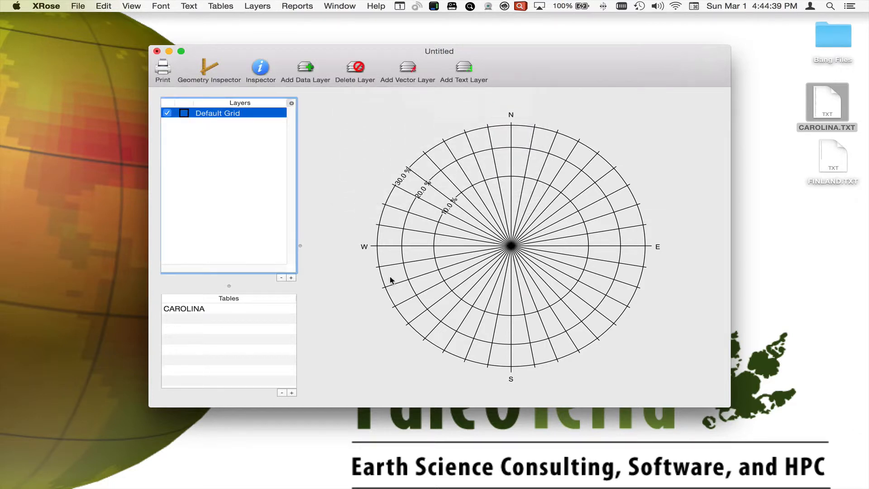
Set up a data layer from the CAROLINA table's Column_1 and name it carolina.
click(211, 308)
mouse_move(98, 486)
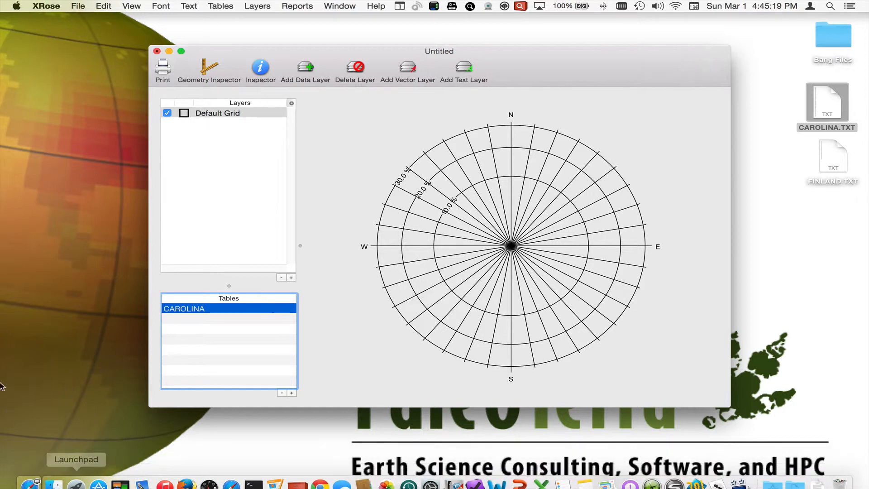
click(307, 68)
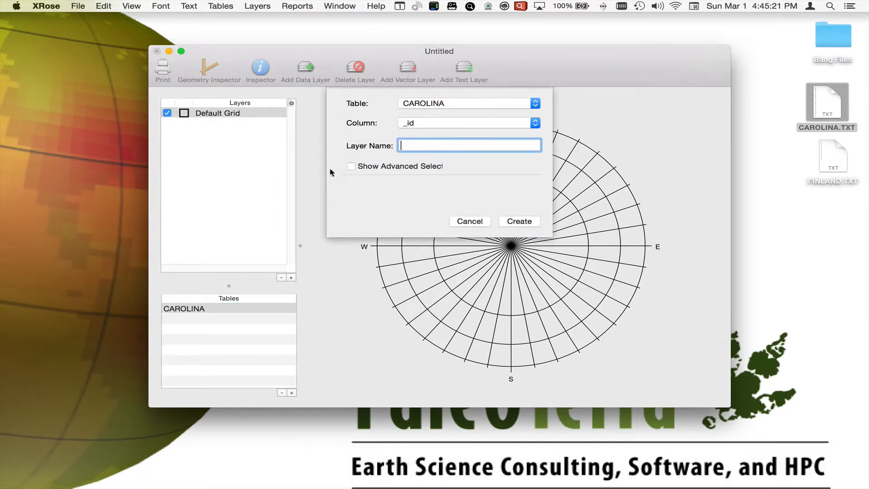
click(433, 103)
click(432, 103)
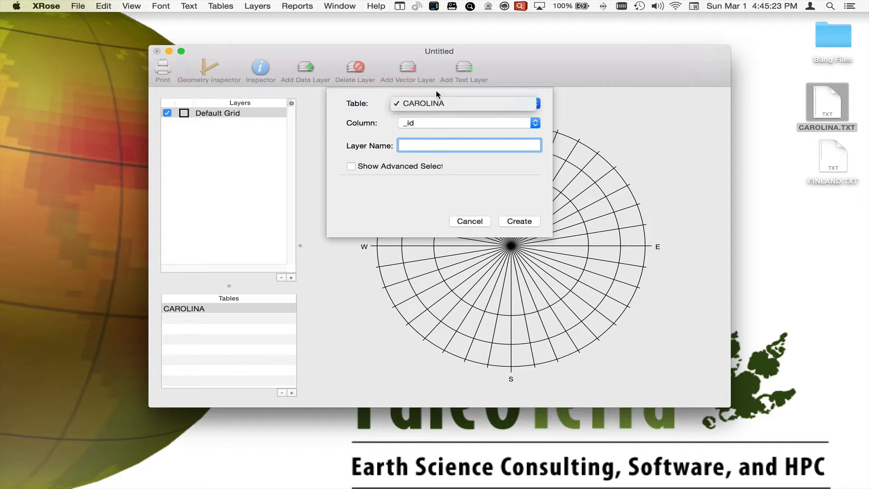
click(457, 123)
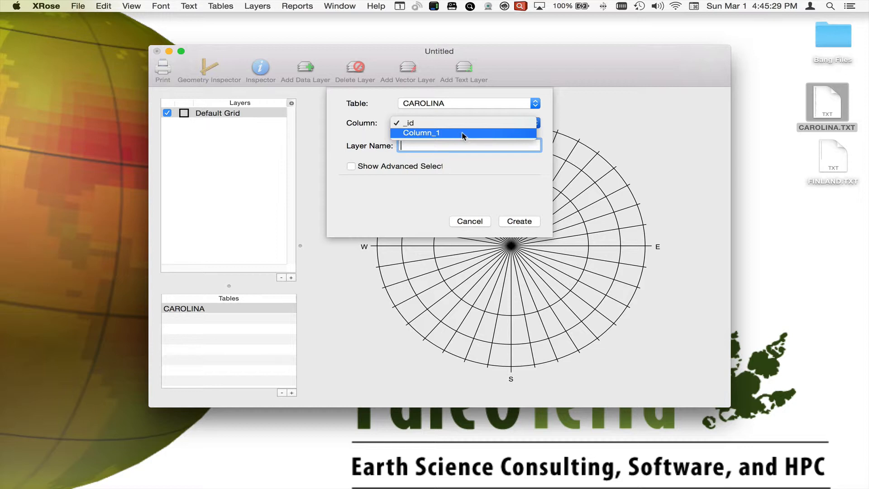
click(463, 133)
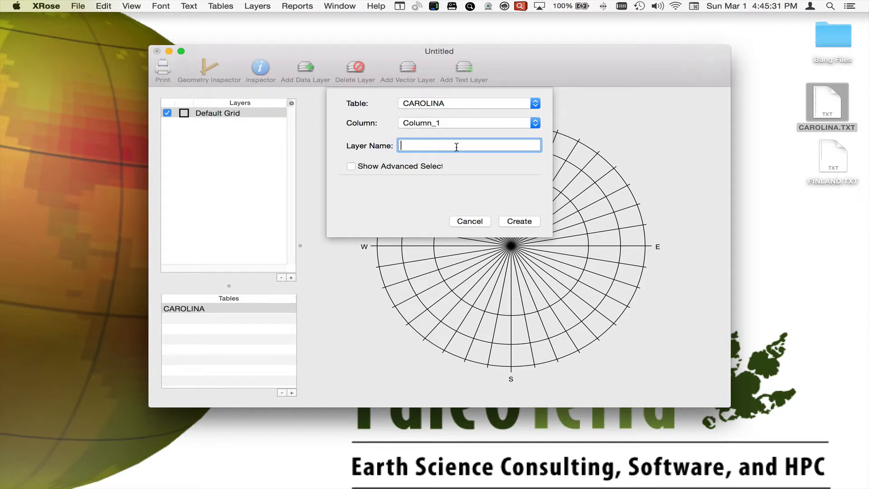
text(carolina)
Look over the advanced select options, hide them again, and create the carolina data layer.
click(355, 165)
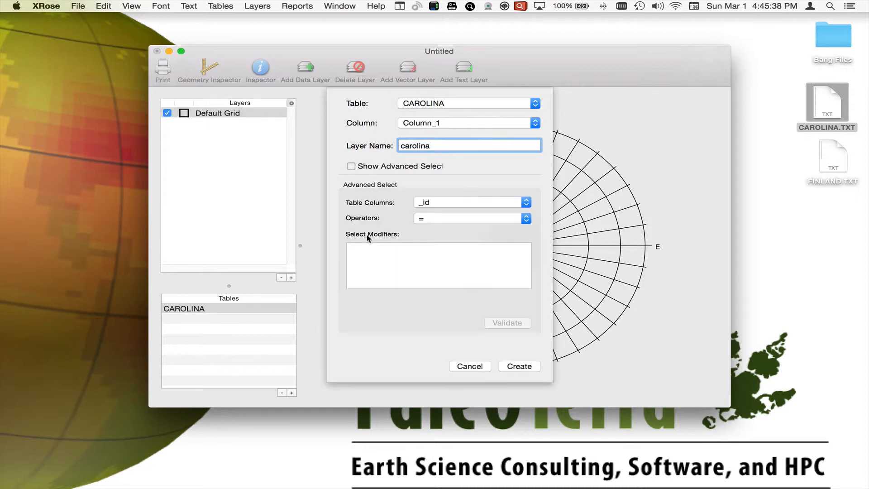
click(457, 201)
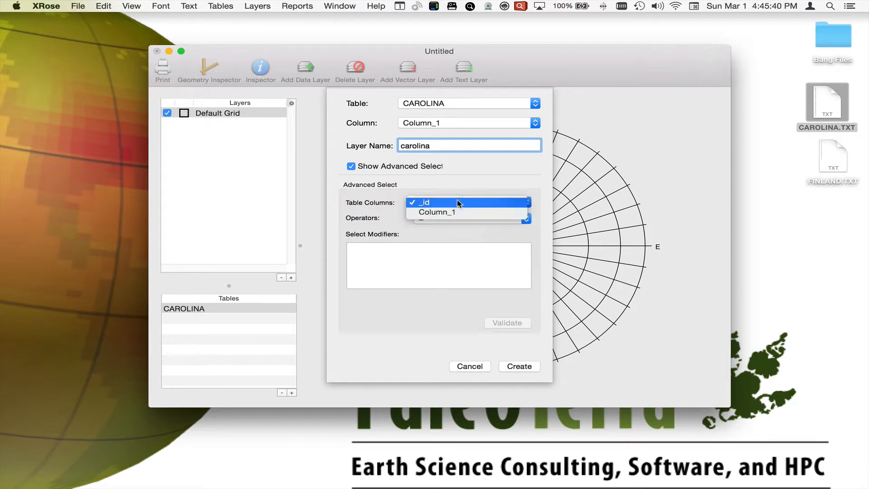
click(447, 228)
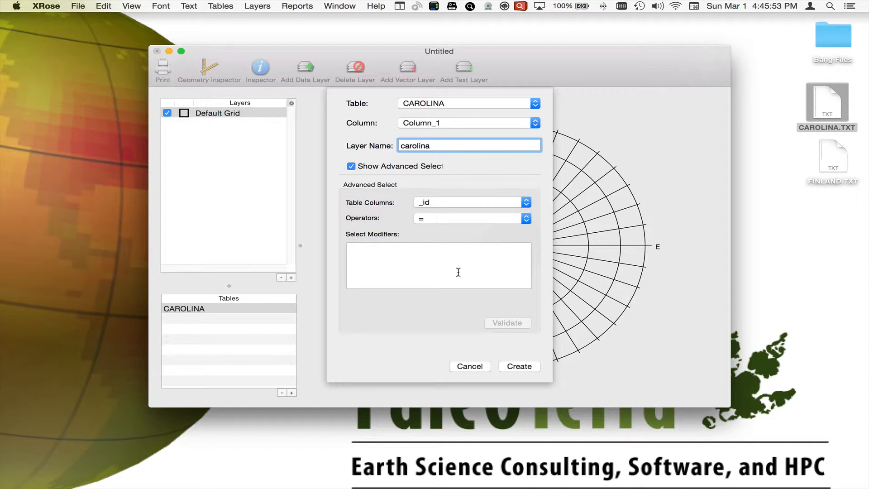
click(352, 167)
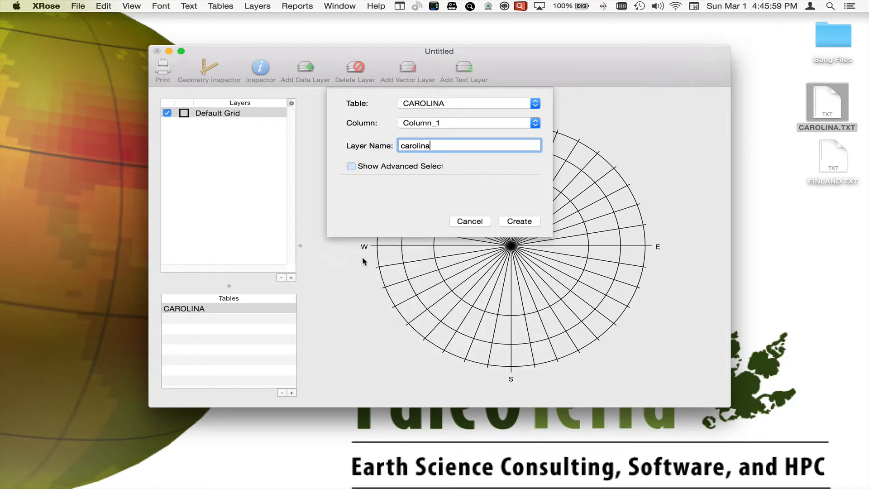
click(520, 222)
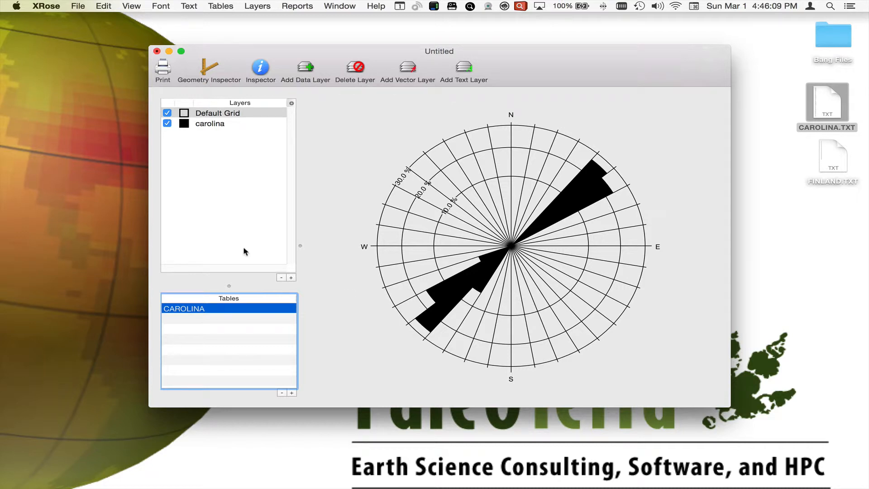
Toggle the Default Grid layer's visibility off and back on.
click(168, 113)
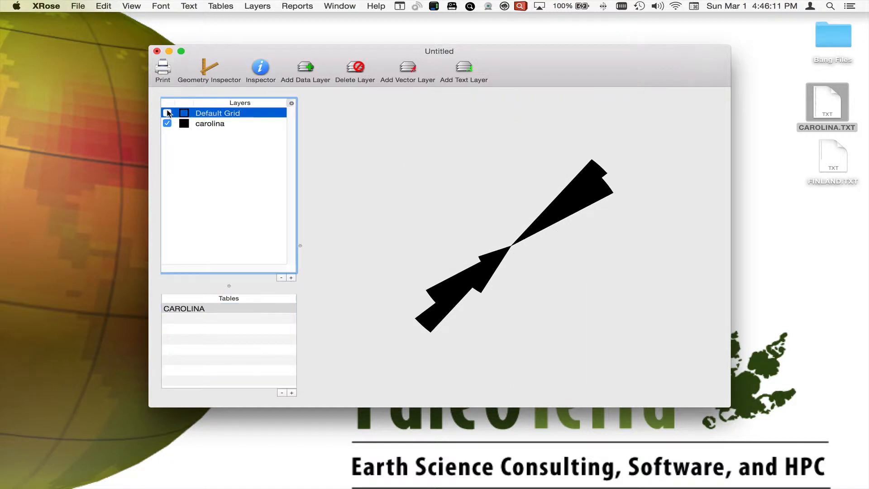
click(167, 113)
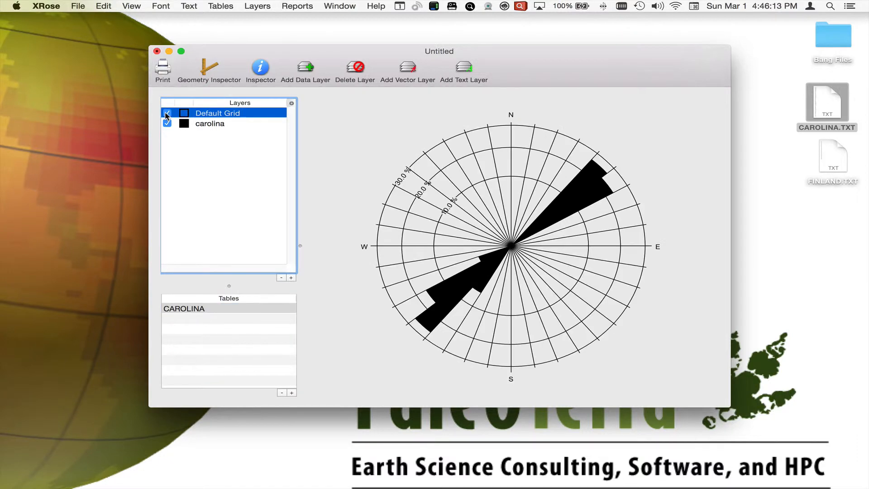
Inspect the carolina layer's appearance settings and change its plot type to Rose Histogram.
click(208, 127)
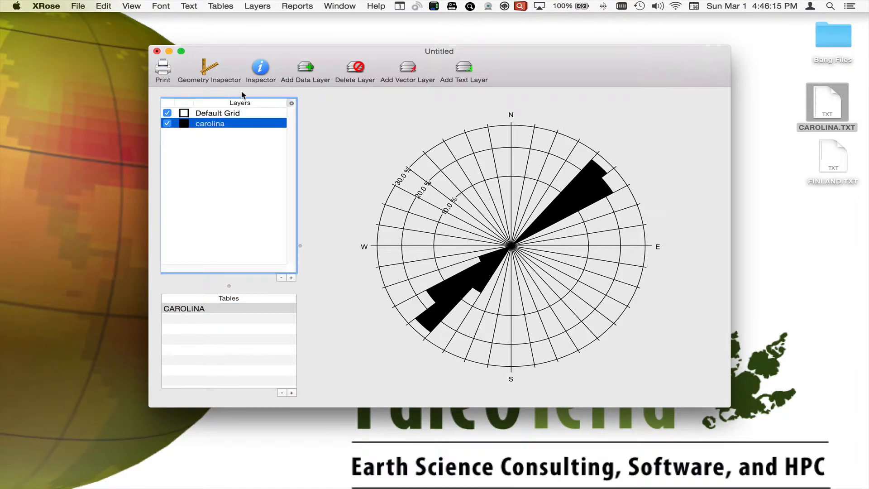
click(268, 66)
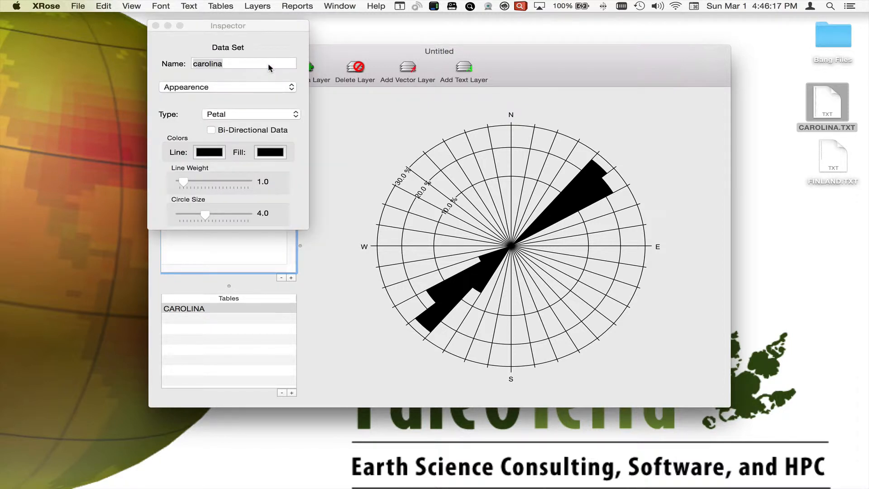
click(259, 86)
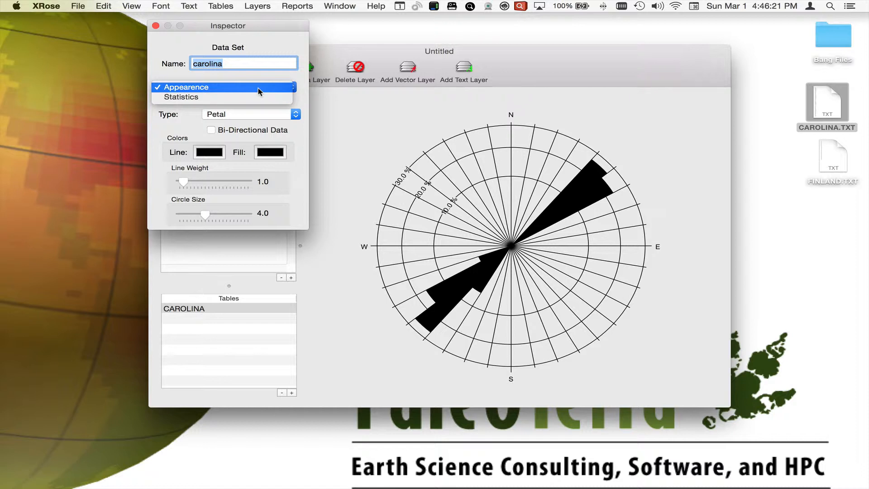
click(258, 88)
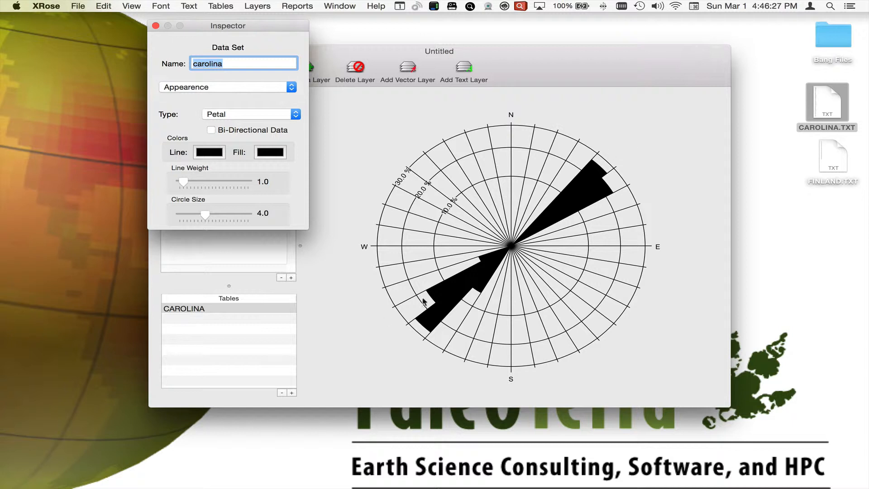
click(279, 115)
click(277, 124)
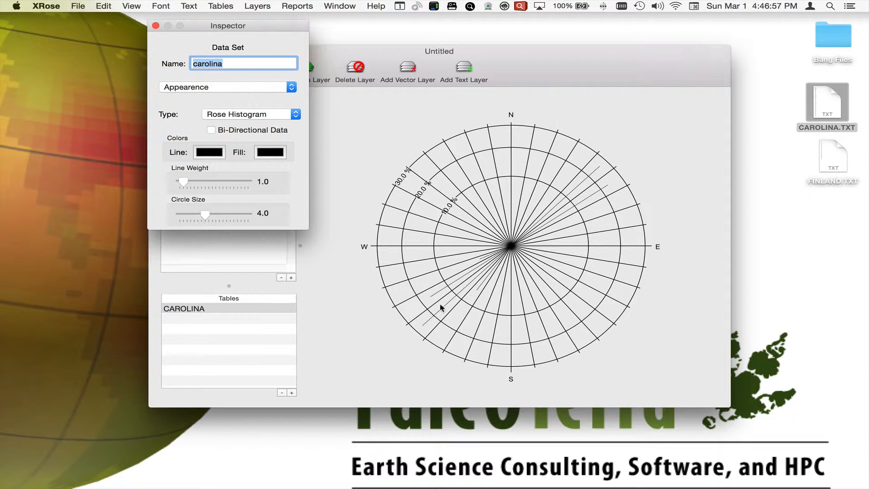
Change the carolina layer's plot type to Dot and set its circle size to 3.5.
mouse_move(184, 181)
mouse_down()
mouse_move(242, 180)
mouse_move(175, 181)
mouse_move(184, 182)
mouse_up()
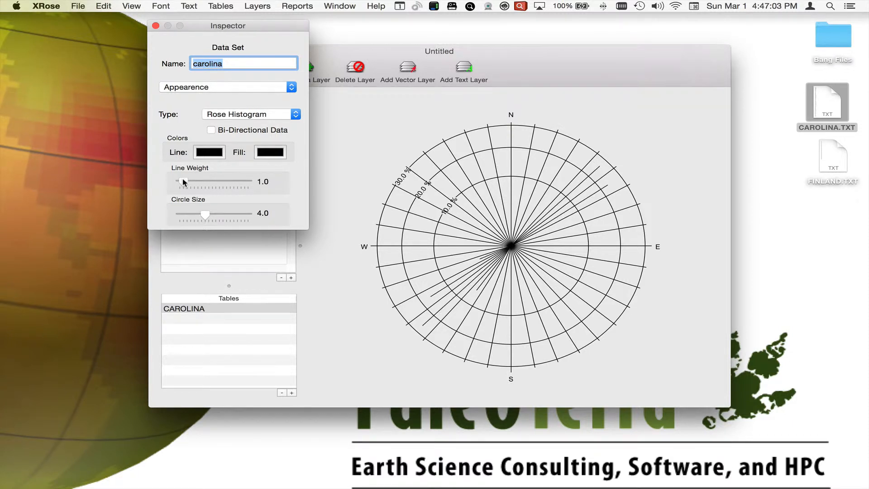
click(260, 116)
click(261, 125)
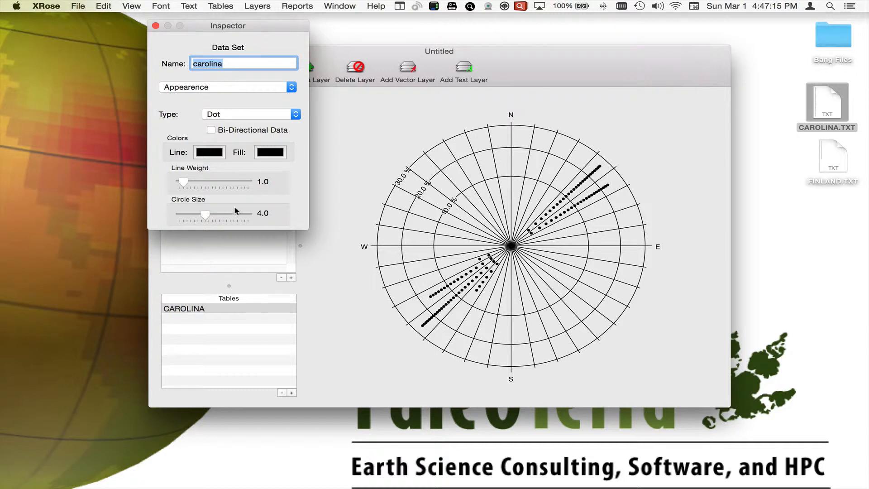
mouse_move(206, 214)
mouse_down()
mouse_move(221, 218)
mouse_move(191, 212)
mouse_move(219, 216)
mouse_move(203, 219)
mouse_up()
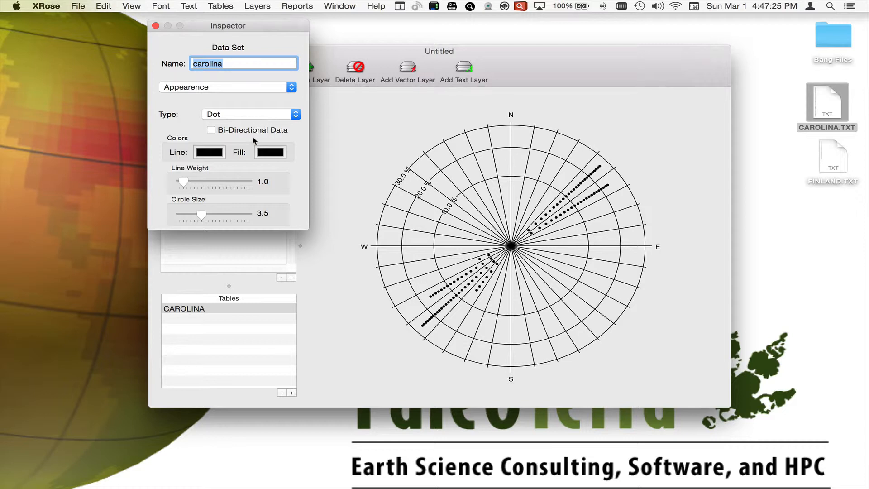
Try the Dot Deviation and Kite plot types on the carolina layer.
click(257, 116)
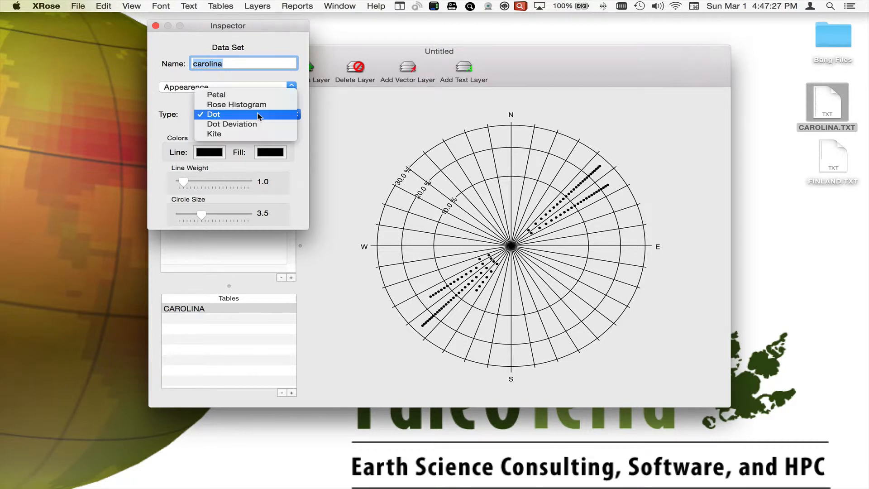
click(256, 120)
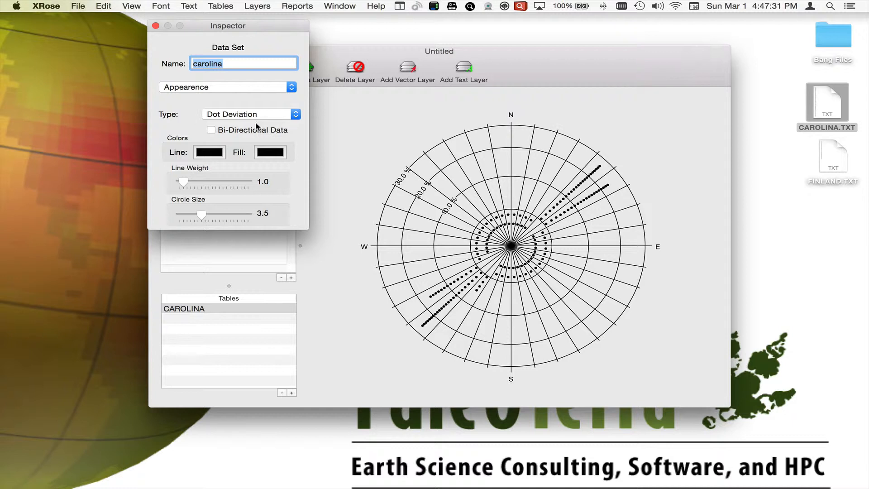
click(261, 117)
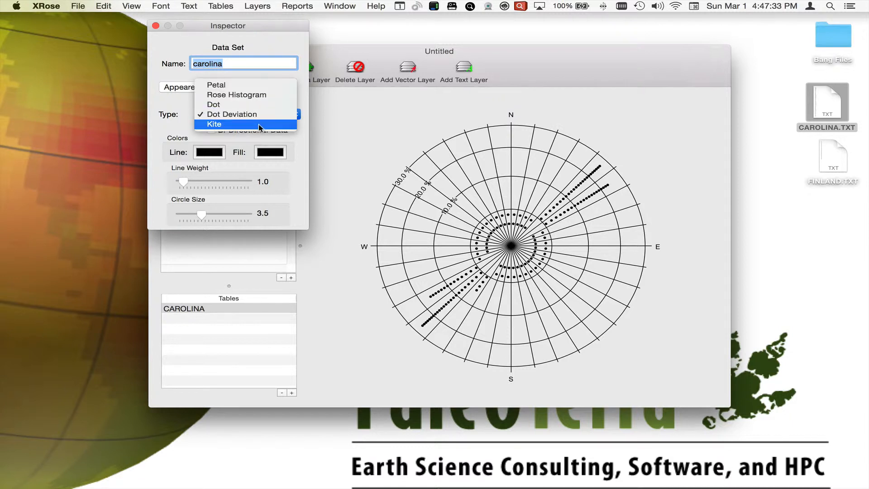
click(259, 124)
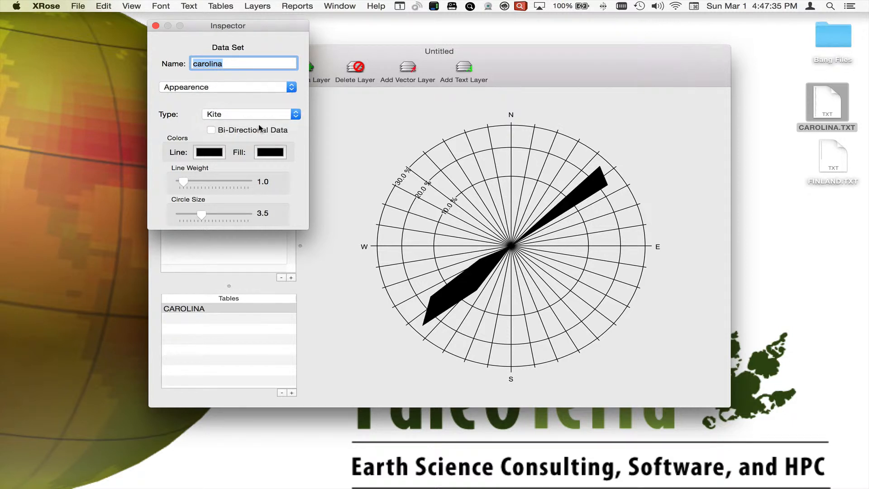
Set the carolina layer's plot type to Petal and treat its data as bi-directional.
click(257, 111)
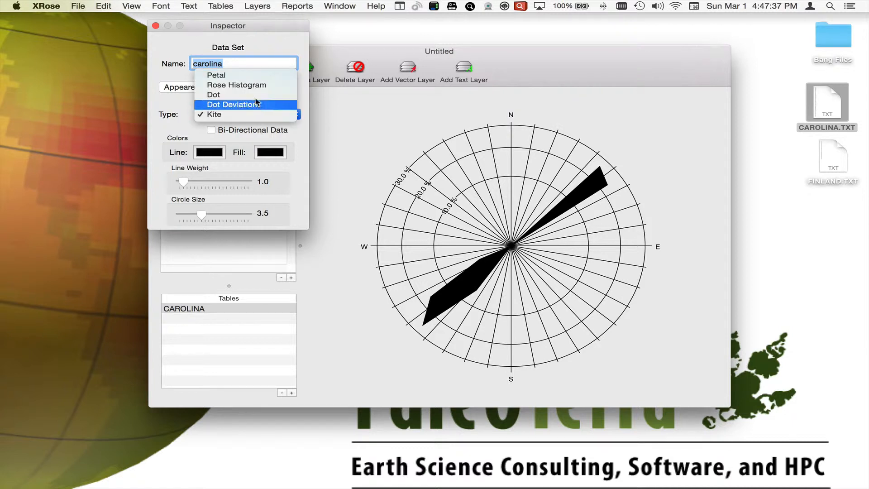
click(249, 75)
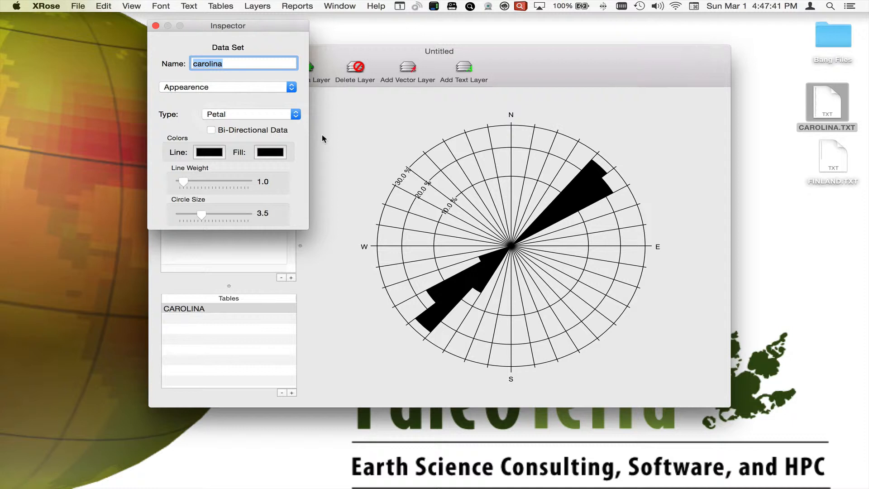
click(222, 131)
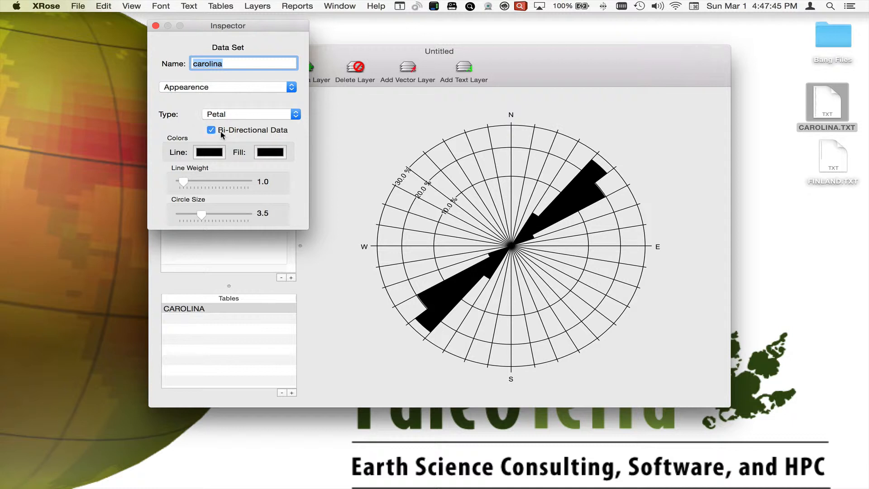
Set the carolina layer's line colour to gold and copy that colour to its fill.
click(218, 153)
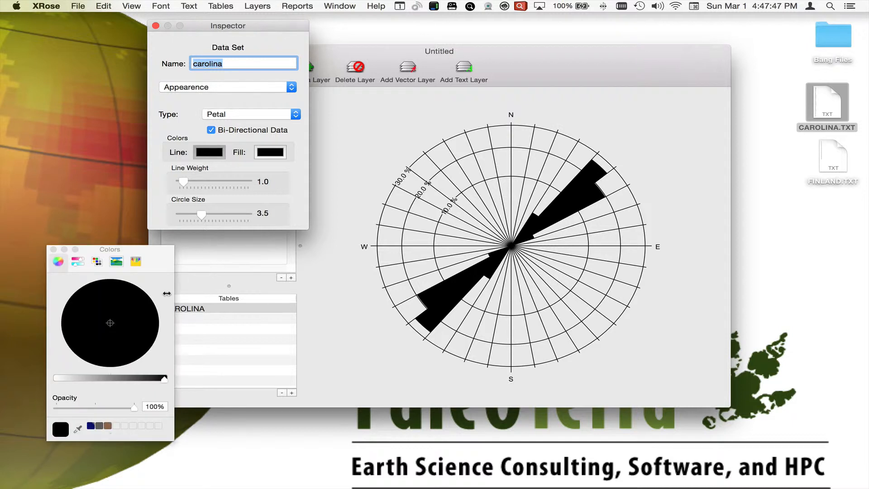
drag(152, 379, 84, 379)
click(127, 300)
drag(128, 301, 141, 288)
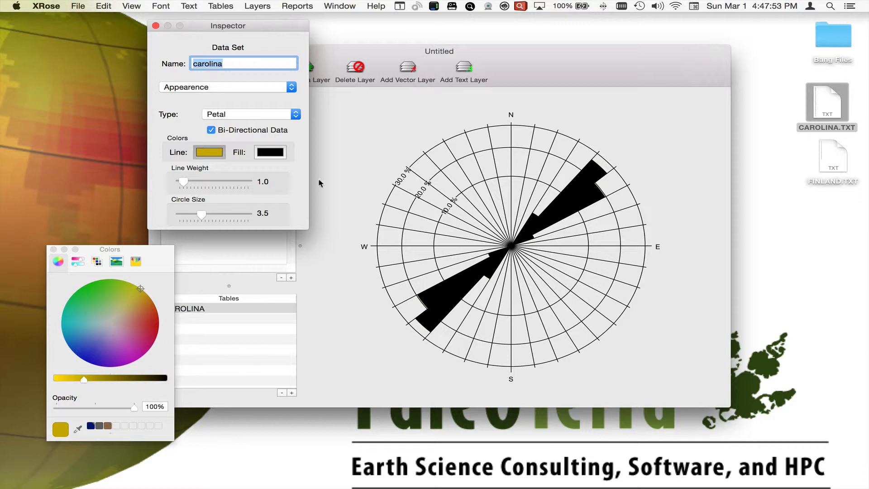
drag(224, 154, 277, 153)
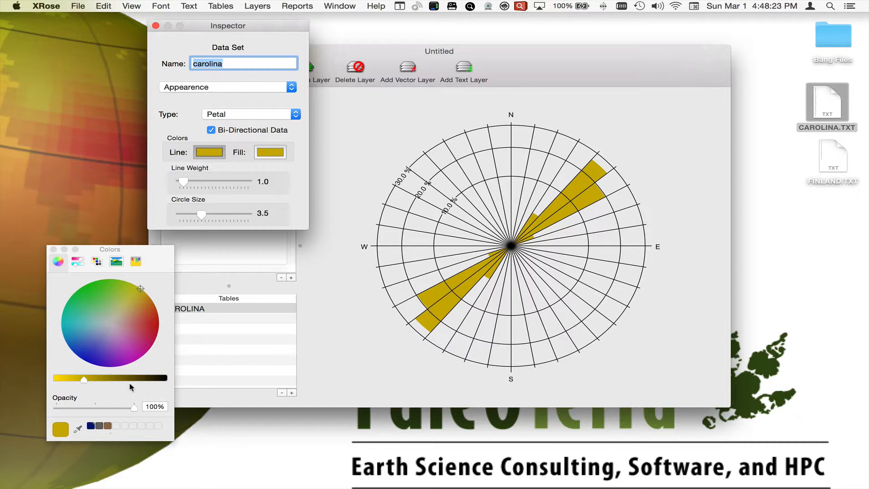
Restore the carolina layer's line and fill colours to black and close the colour picker.
drag(82, 378, 230, 382)
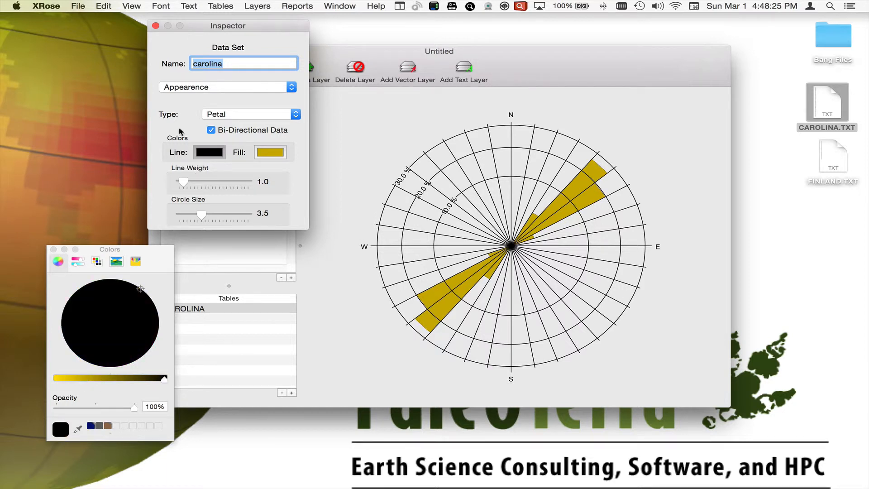
click(269, 154)
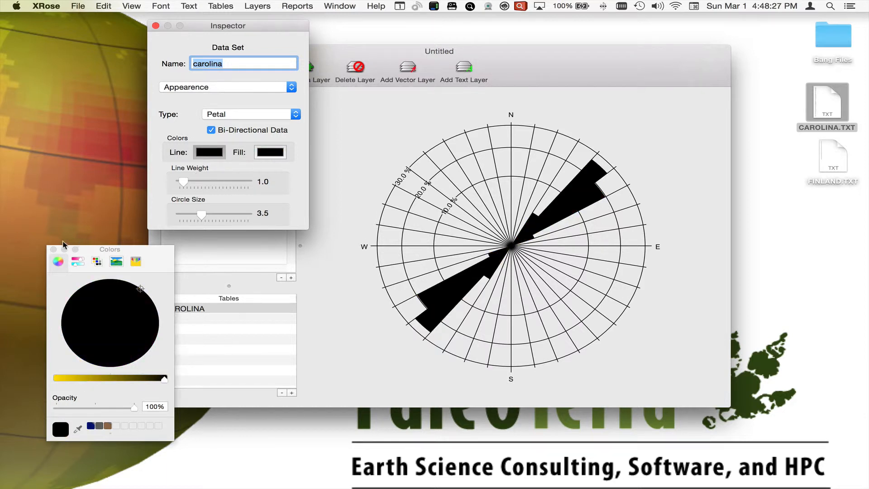
click(54, 250)
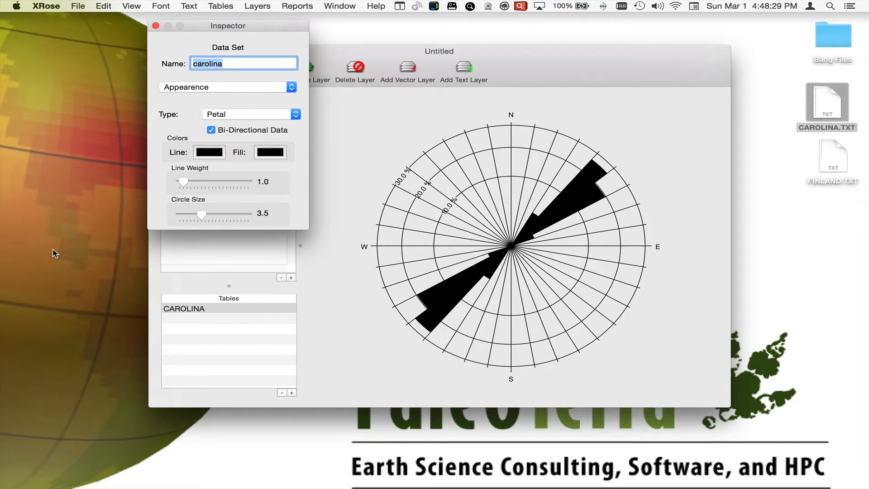
Review the carolina layer's full list of statistics and close the inspector.
click(268, 87)
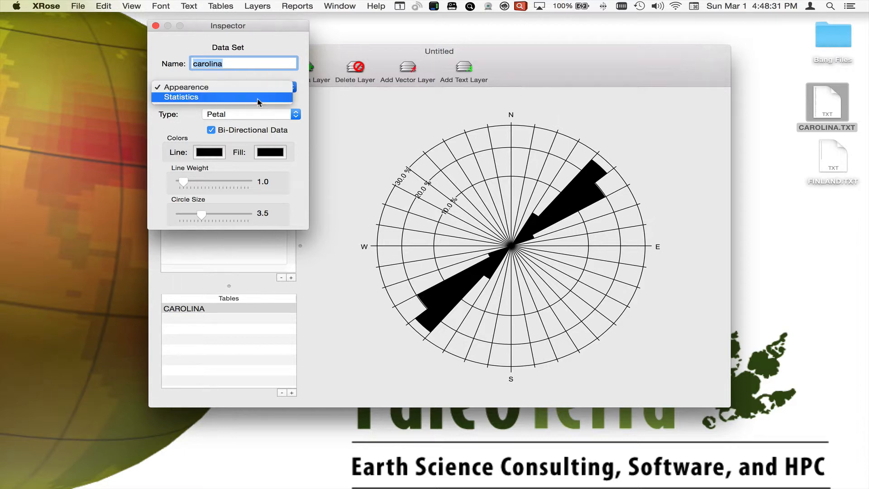
click(259, 98)
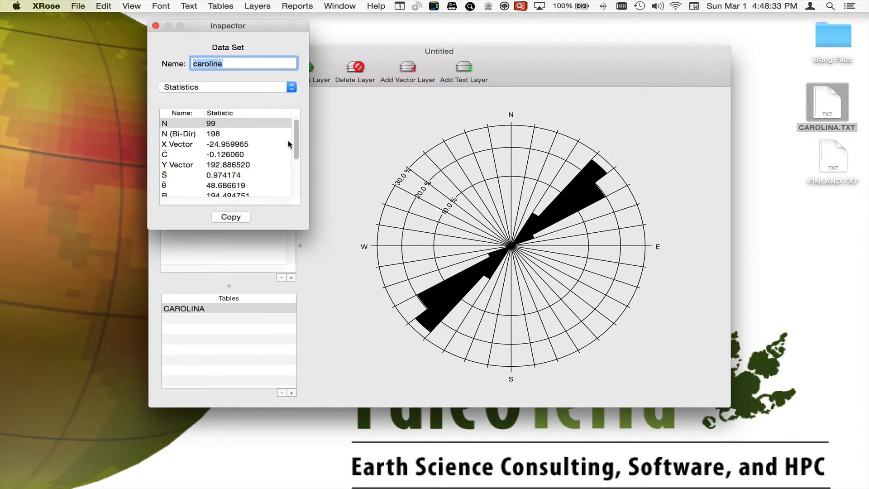
mouse_move(295, 136)
mouse_down()
mouse_move(294, 184)
mouse_move(306, 124)
mouse_up()
click(156, 26)
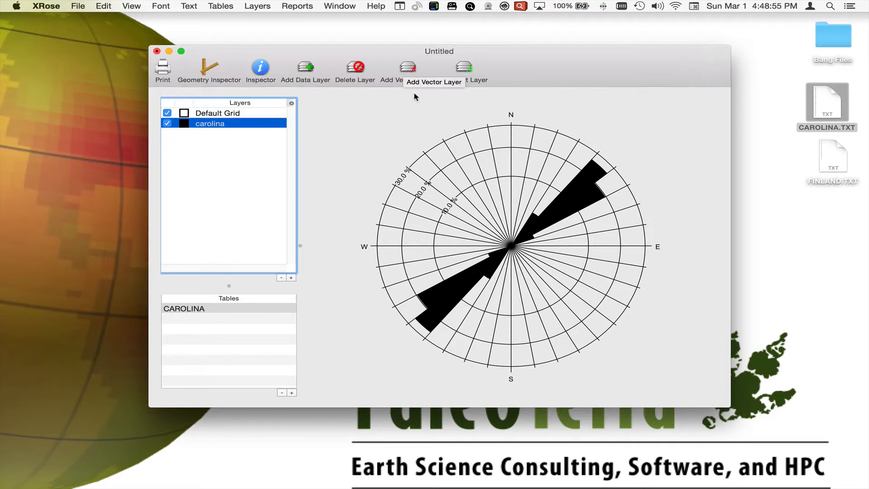
Create a vector statistic layer with carolina as its parent and move it to the top of the layer order.
click(212, 125)
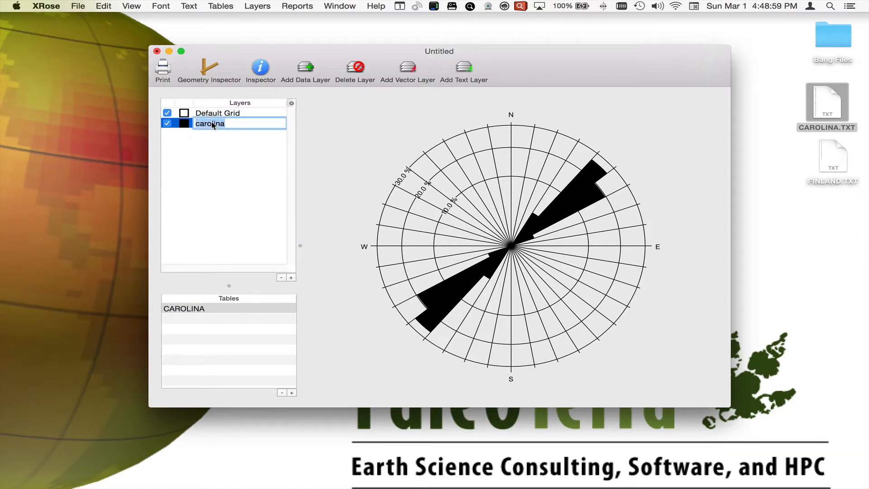
click(223, 164)
click(242, 123)
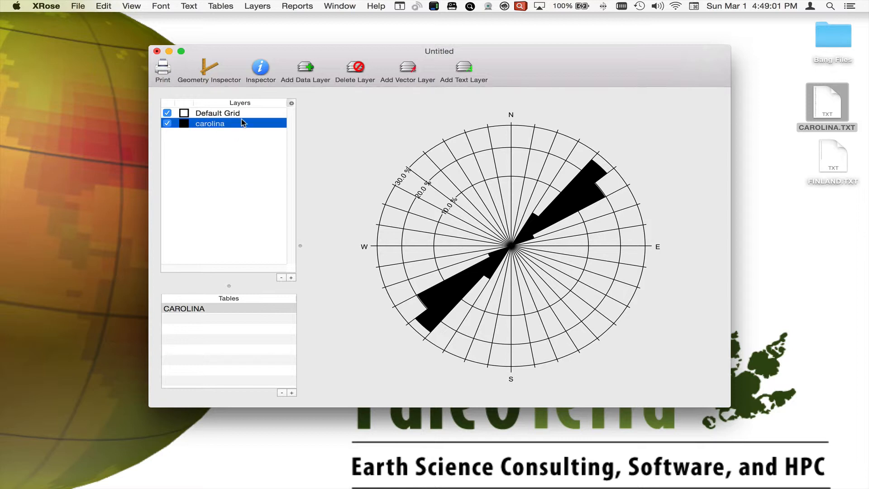
click(407, 72)
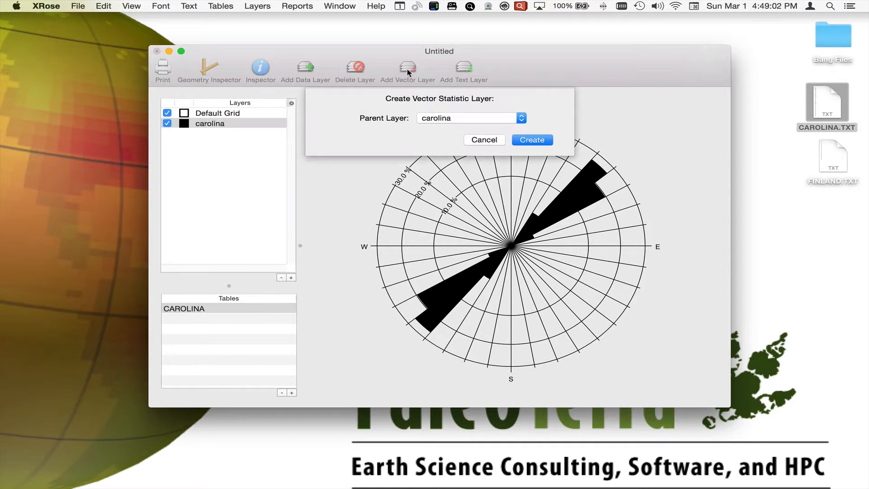
click(531, 140)
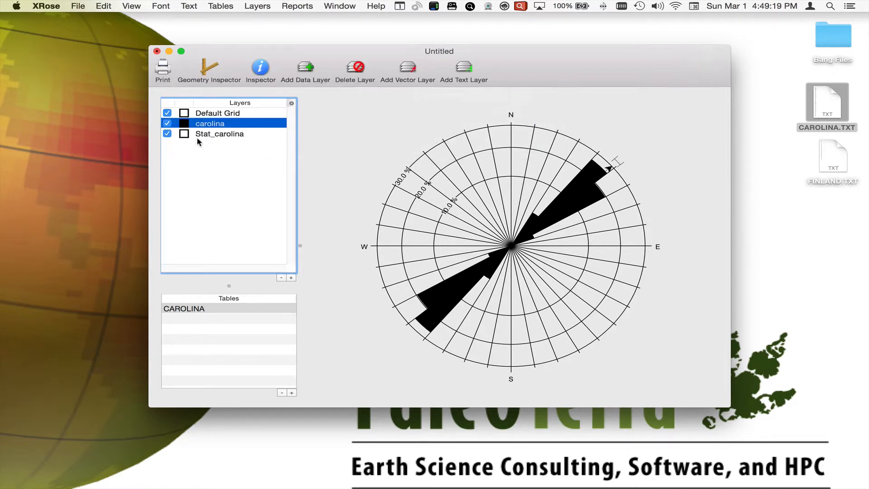
click(221, 136)
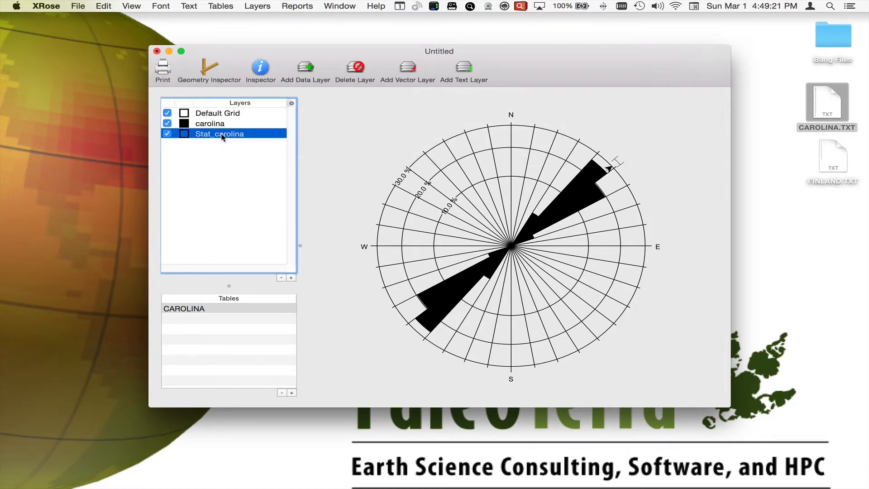
drag(221, 134, 226, 112)
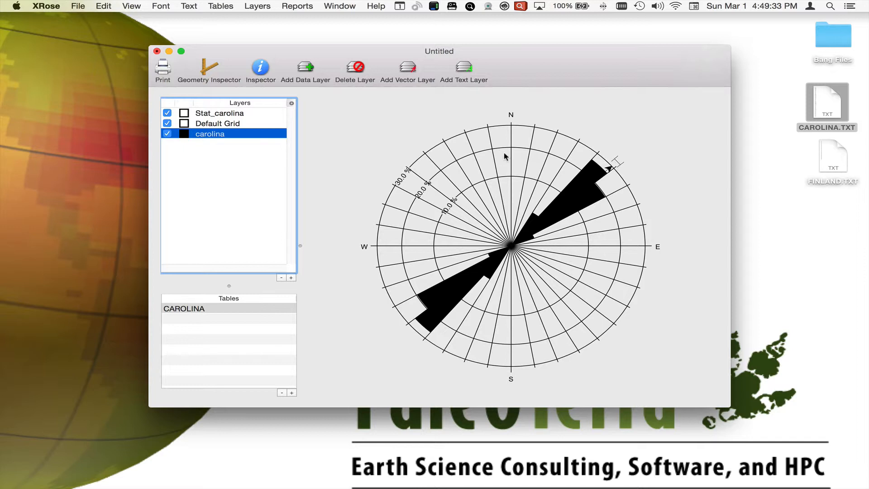
Hide all three layers and turn only the Stat_carolina and Default Grid layers back on.
click(169, 116)
click(167, 113)
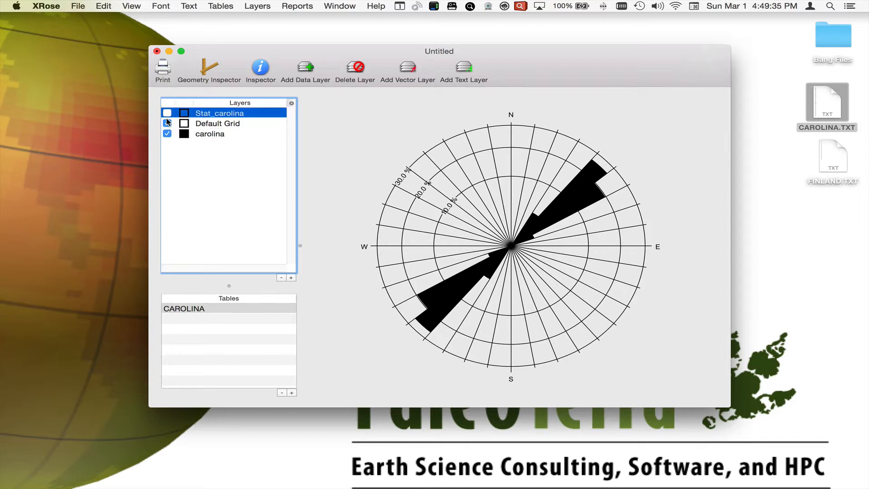
click(167, 123)
click(167, 134)
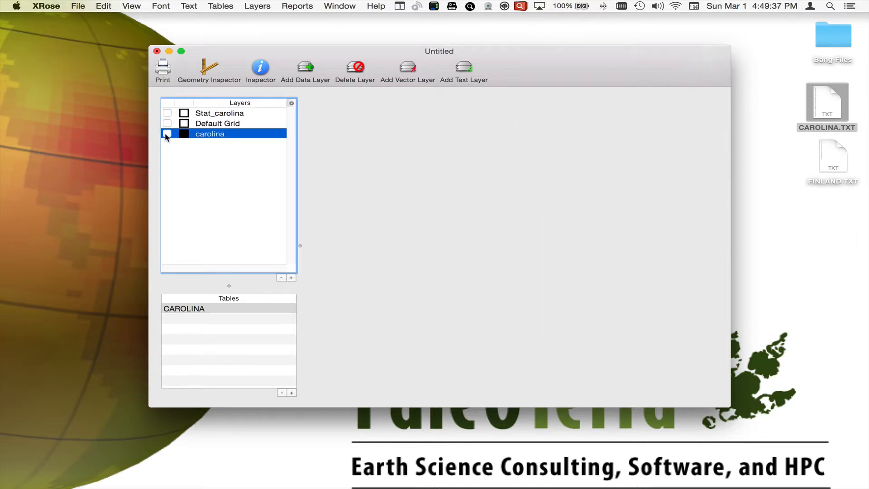
click(167, 113)
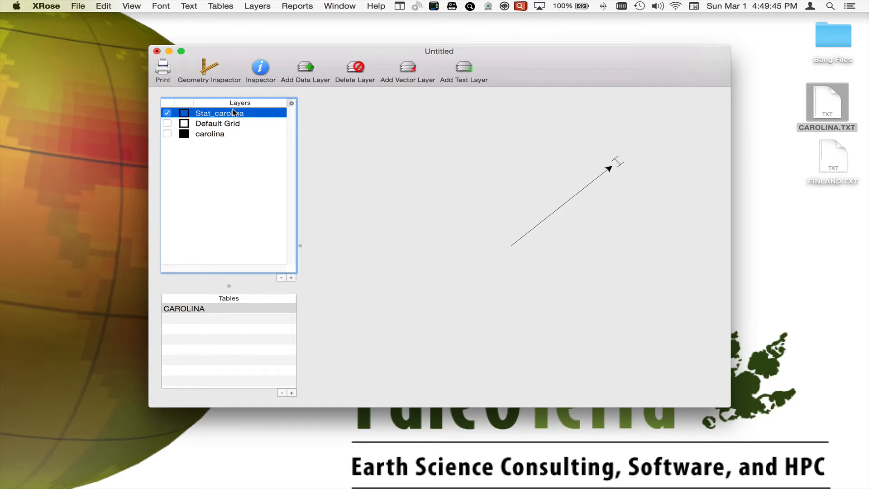
click(168, 123)
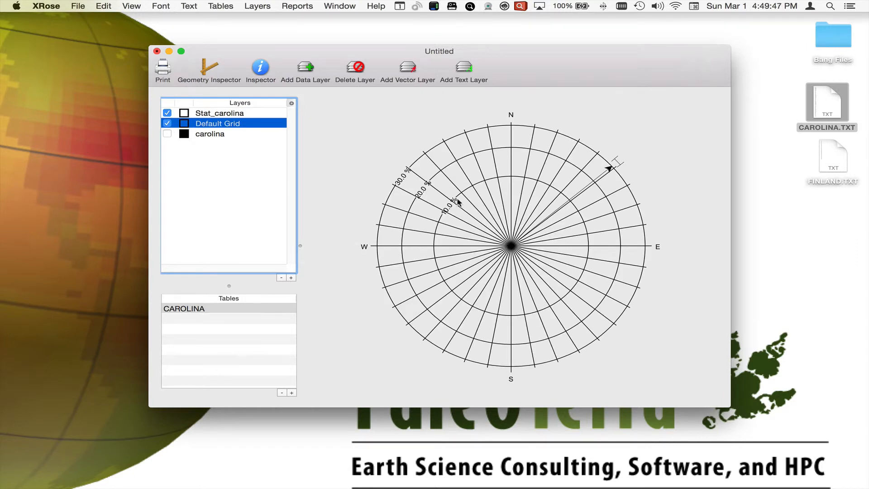
Inspect the Stat_carolina layer's mean vector settings and look over the available vector types.
click(240, 115)
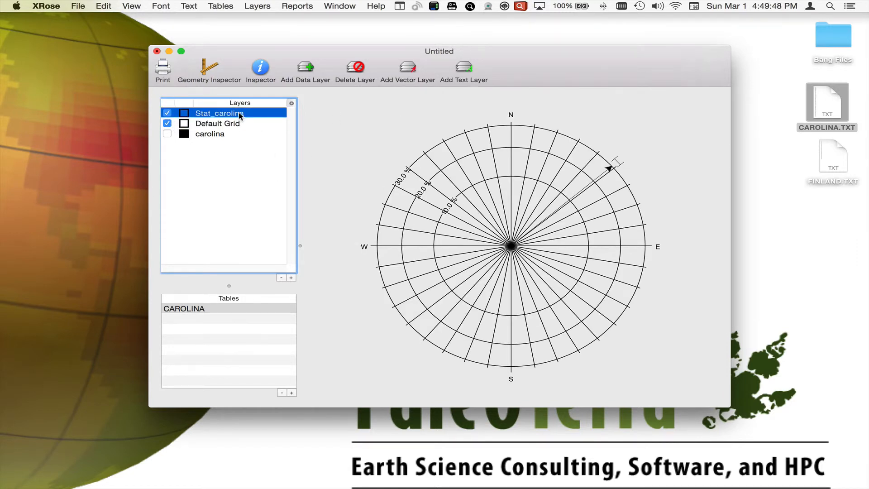
click(264, 70)
drag(264, 26, 197, 28)
click(199, 99)
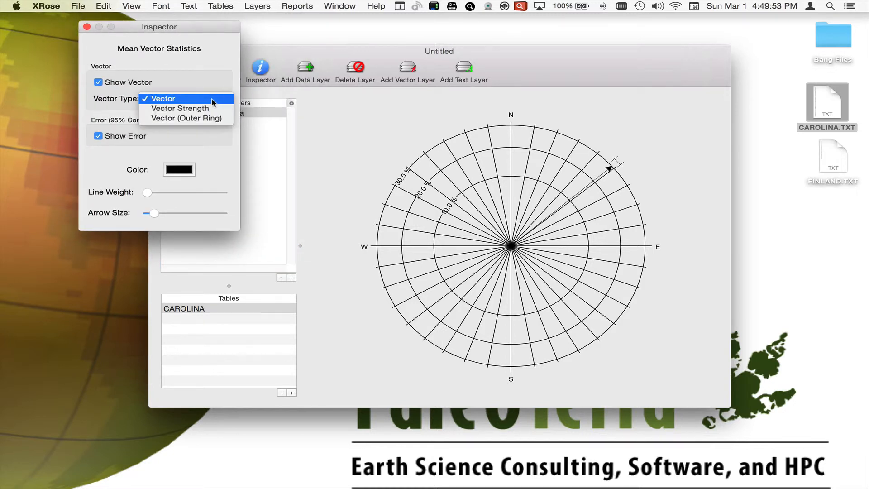
click(201, 86)
Toggle the mean vector and its 95% confidence error display off and back on.
click(146, 85)
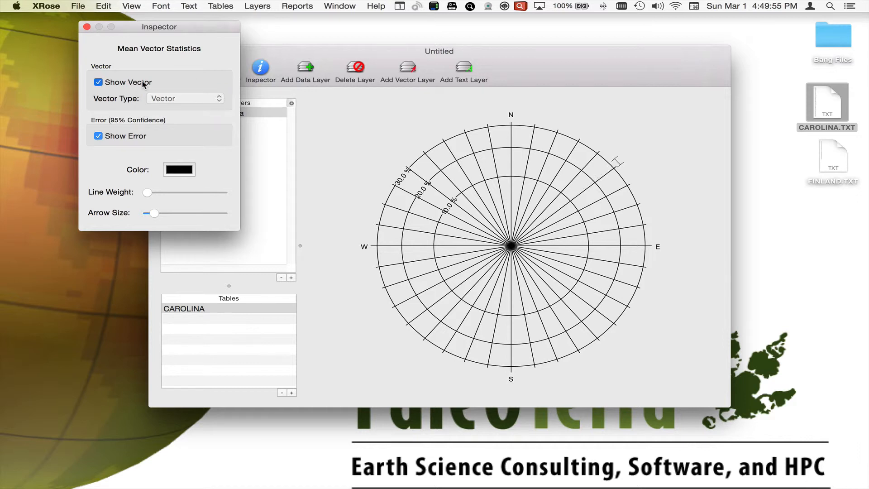
click(144, 85)
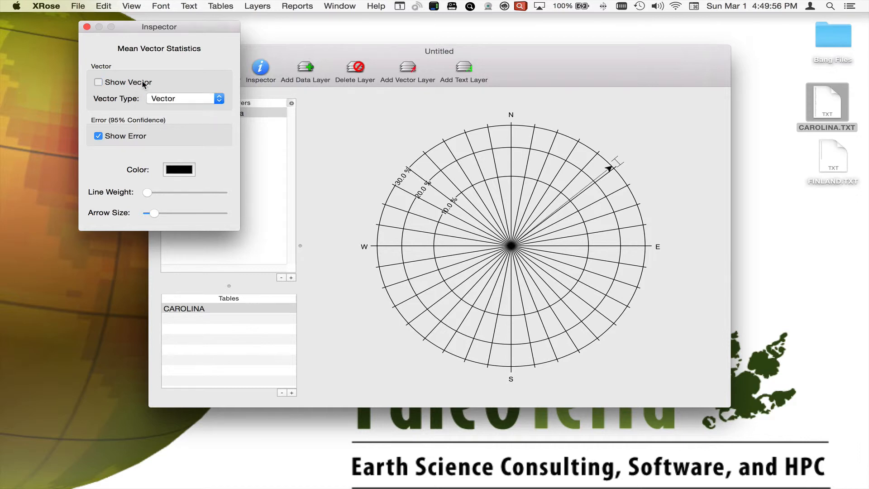
click(128, 137)
click(128, 137)
Try the Vector Strength type for the mean vector and switch it to Vector (Outer Ring).
click(215, 96)
click(208, 108)
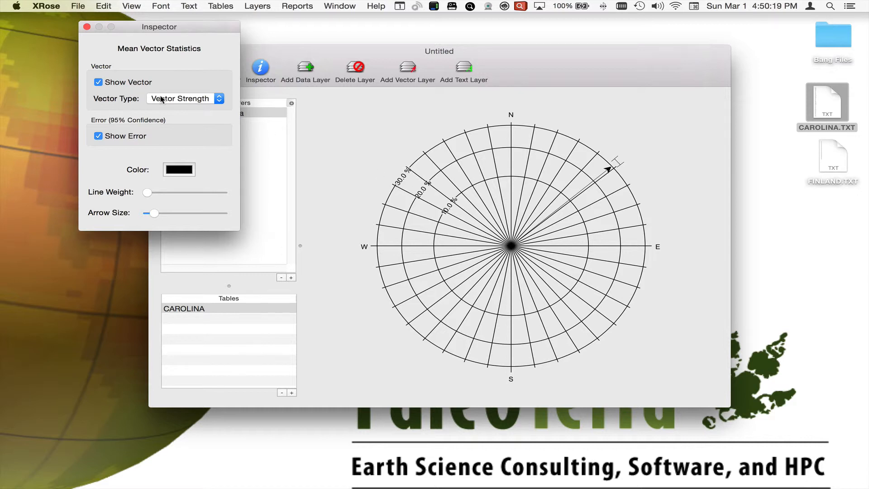
click(174, 100)
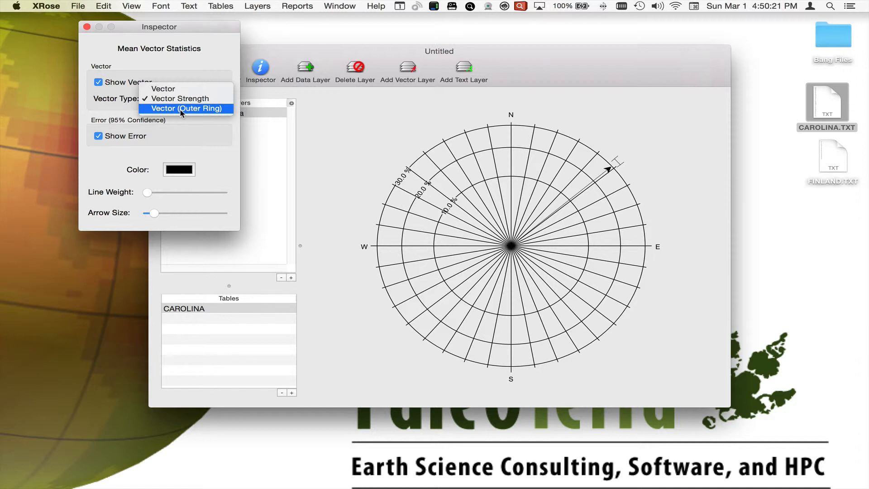
click(180, 109)
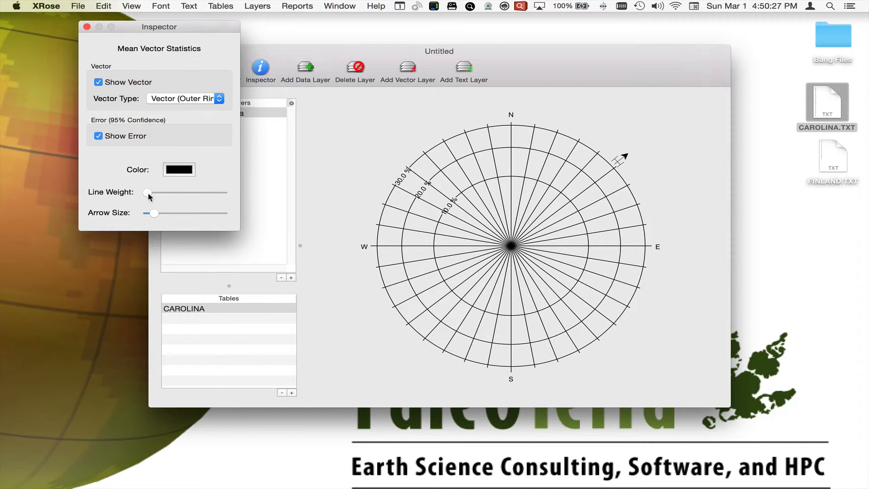
Restyle the mean vector with a slightly heavier dark red line and turn the carolina data layer back on.
drag(148, 193, 150, 219)
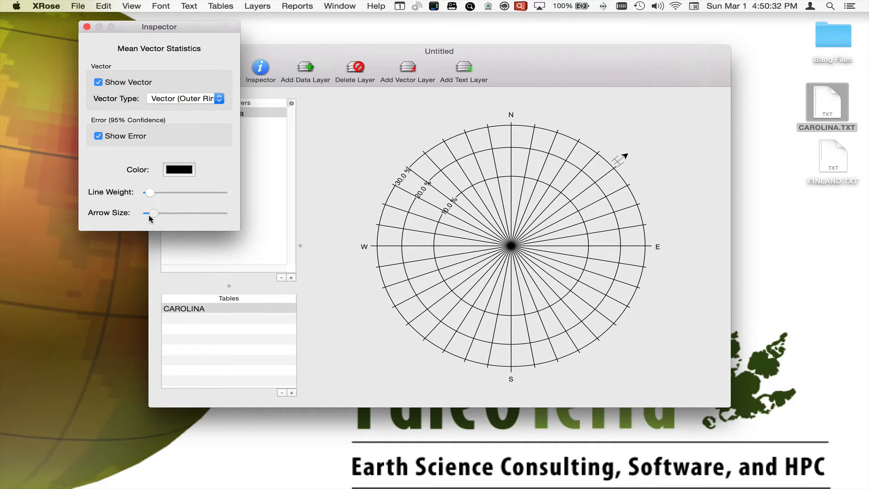
click(180, 169)
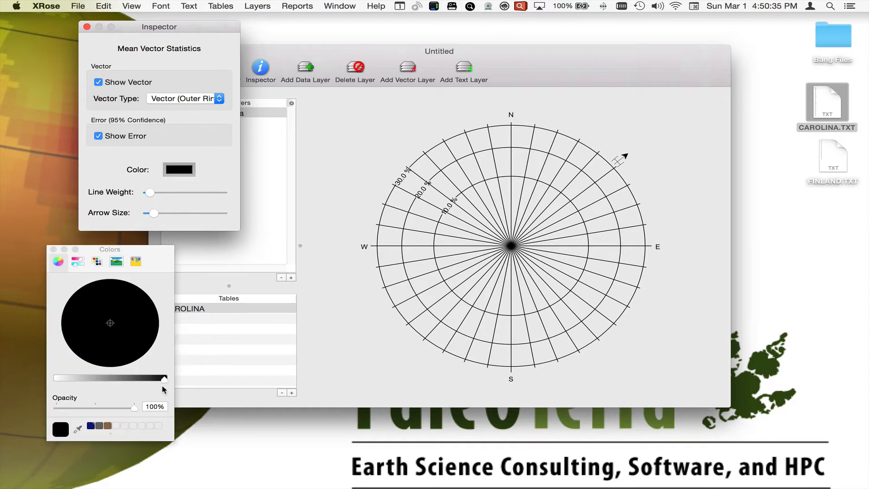
drag(164, 379, 114, 379)
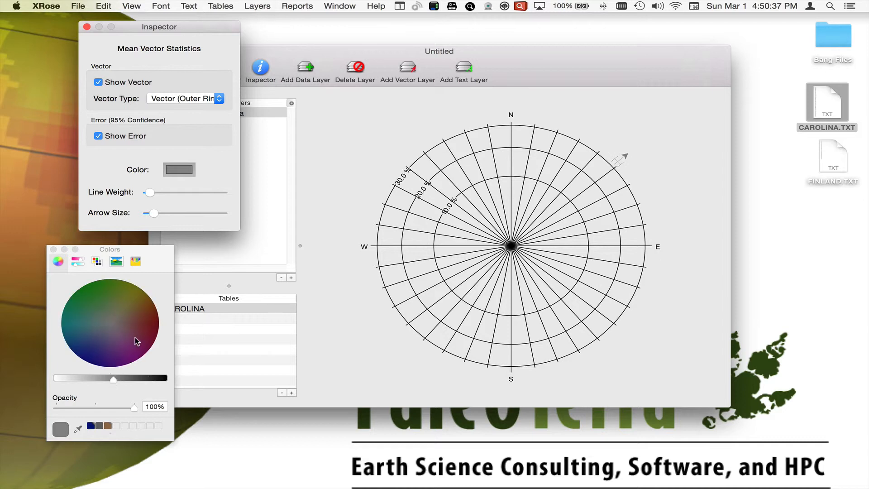
drag(136, 341, 166, 314)
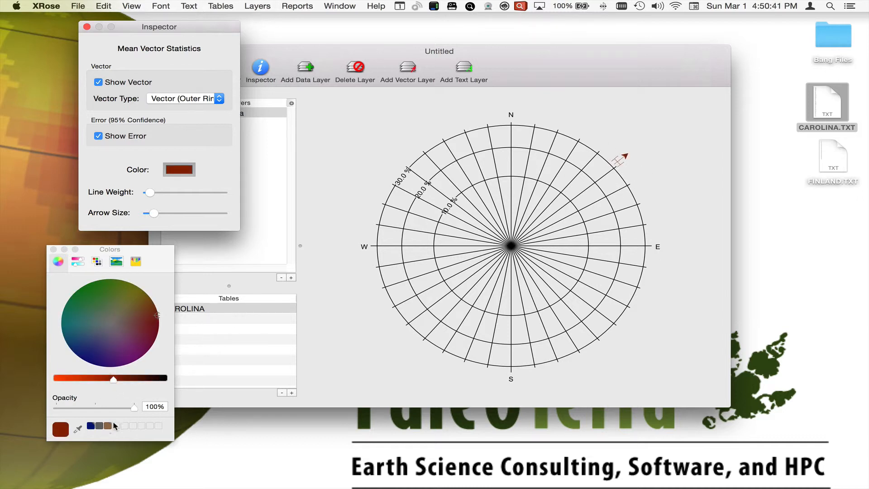
click(53, 250)
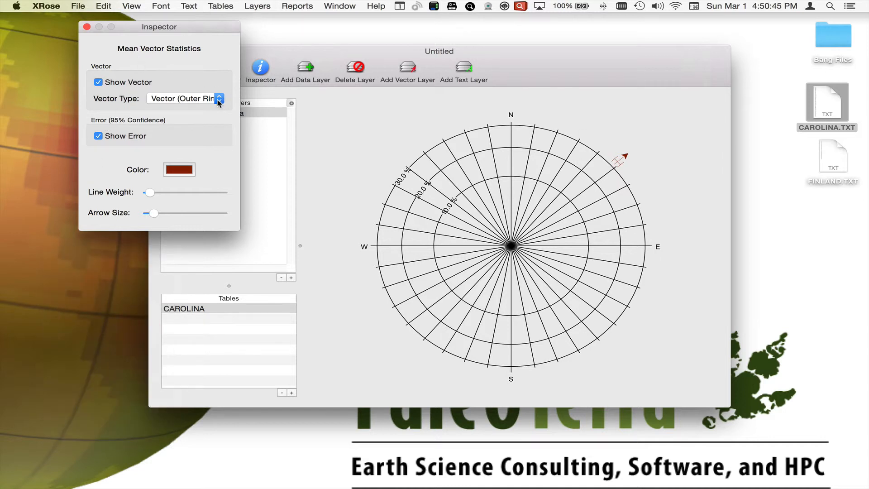
click(86, 27)
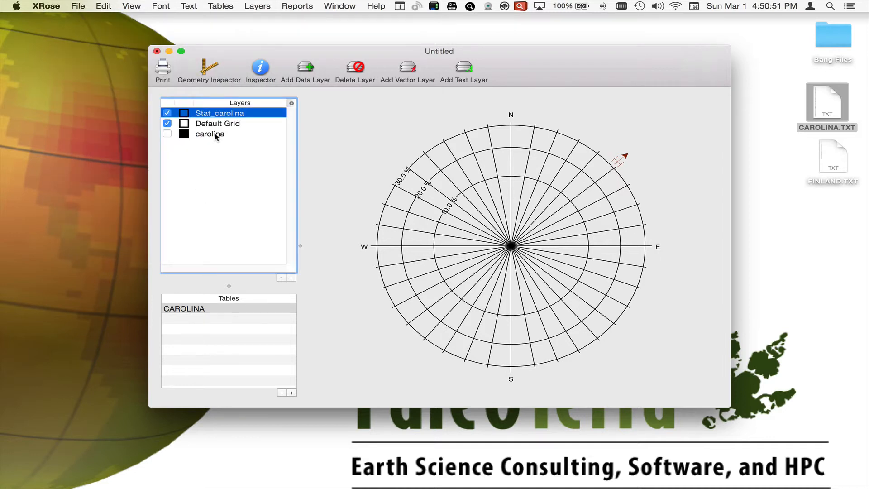
click(167, 133)
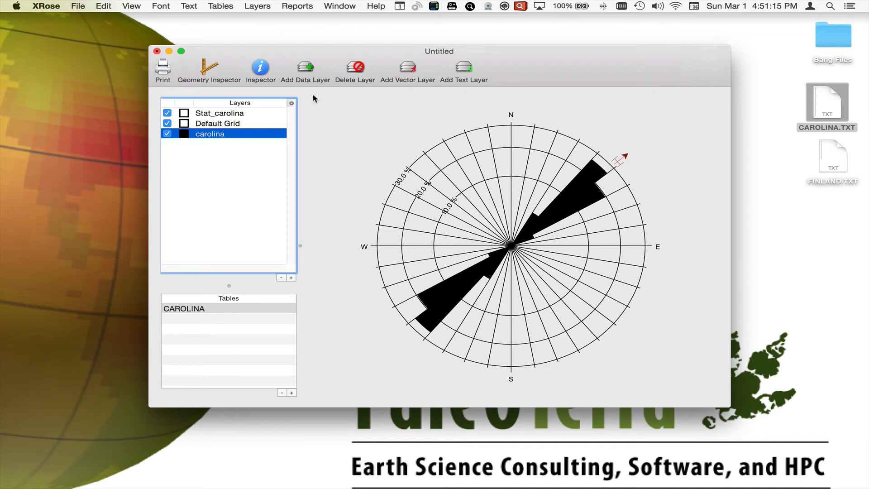
Look at the 2-Set F-Test options and the Data Set Statistics save dialog without generating or saving a report.
click(302, 5)
click(304, 29)
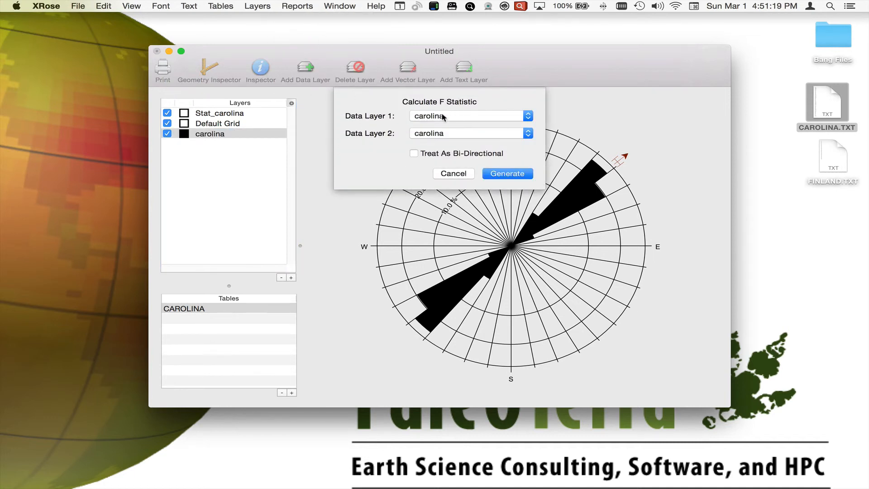
click(451, 174)
click(295, 5)
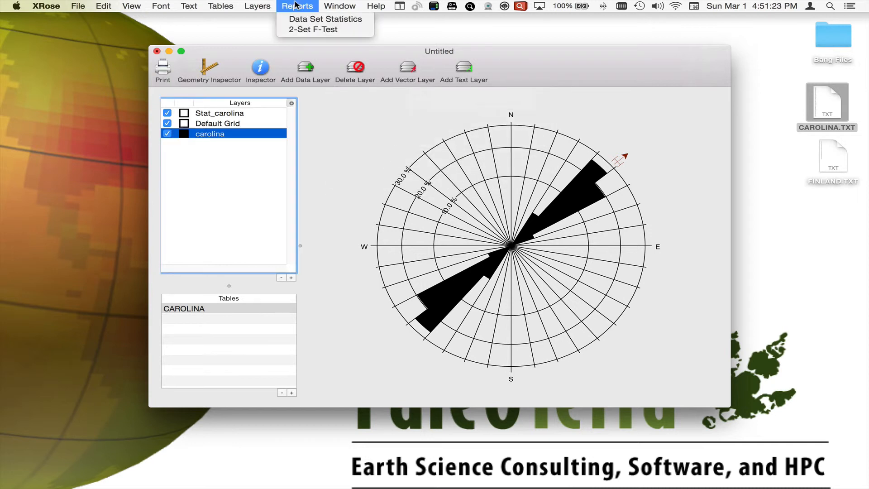
click(296, 20)
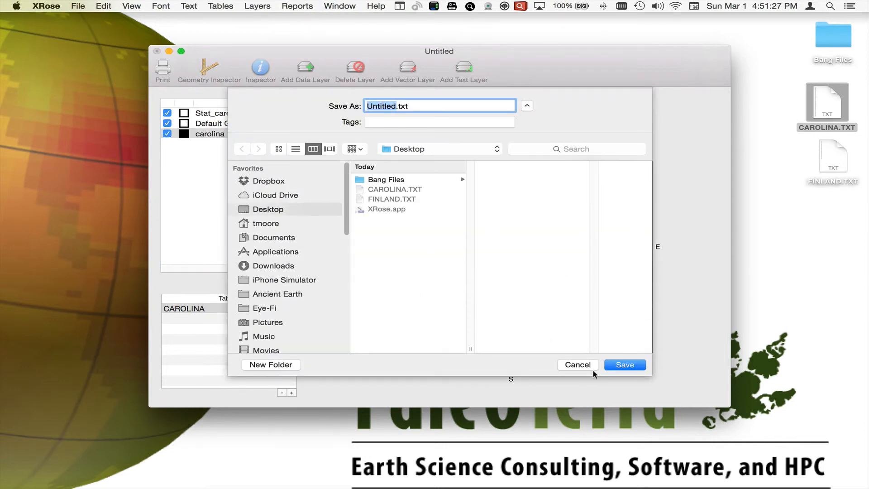
click(577, 365)
Add a Core layer to the rose diagram and reduce its relative size to about 0.0026.
click(255, 6)
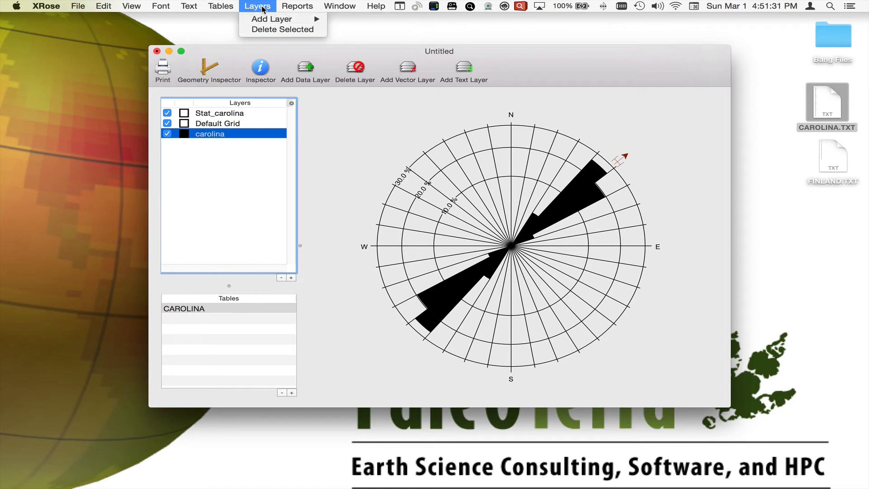
mouse_move(266, 19)
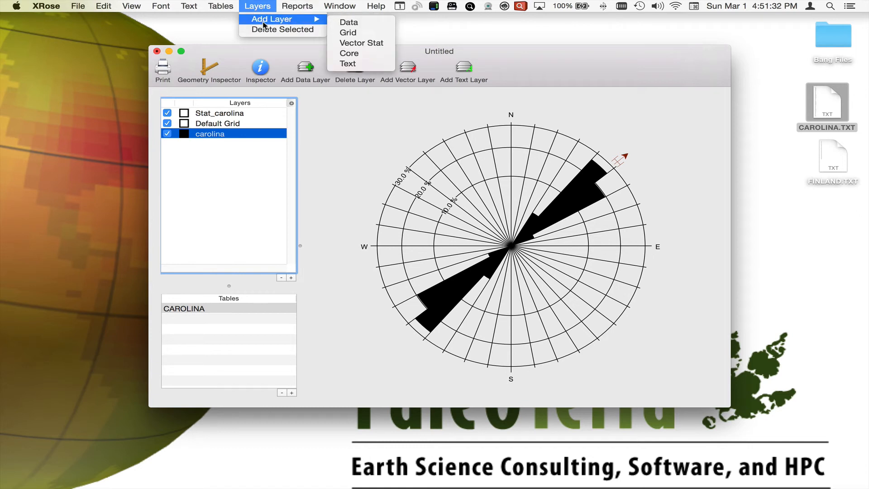
click(348, 55)
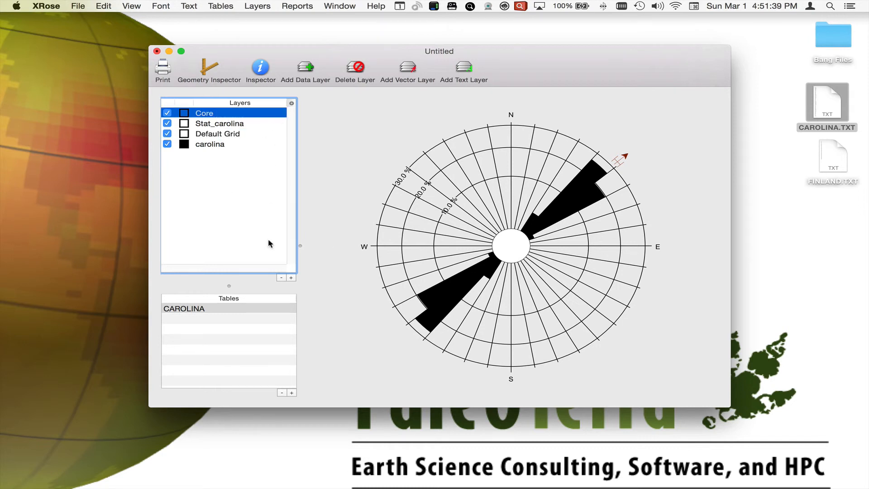
click(260, 68)
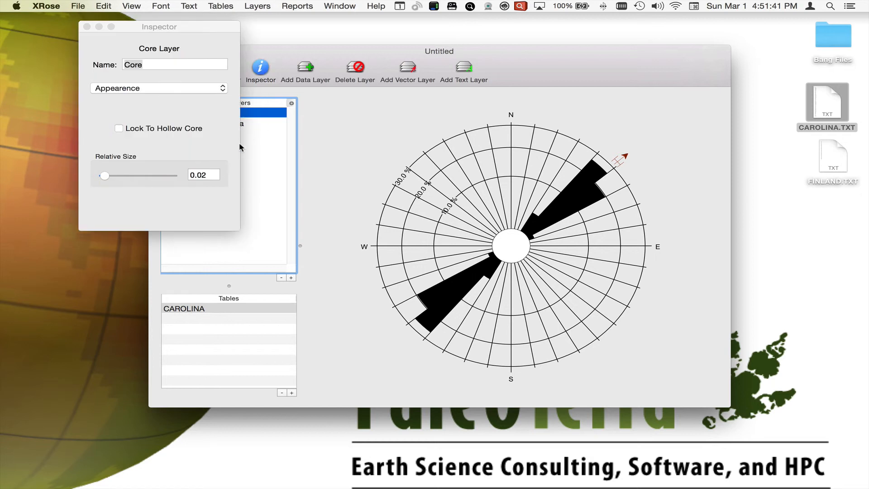
mouse_move(103, 174)
mouse_down()
mouse_move(138, 175)
mouse_move(104, 172)
mouse_up()
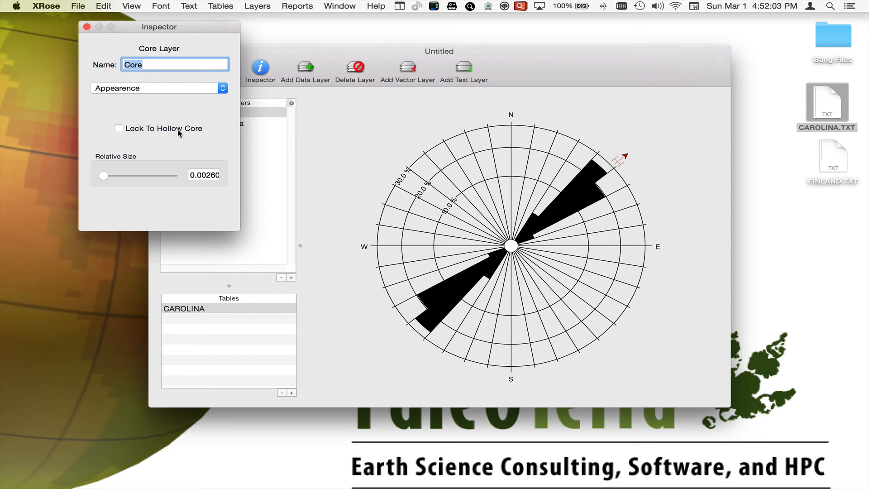
click(86, 27)
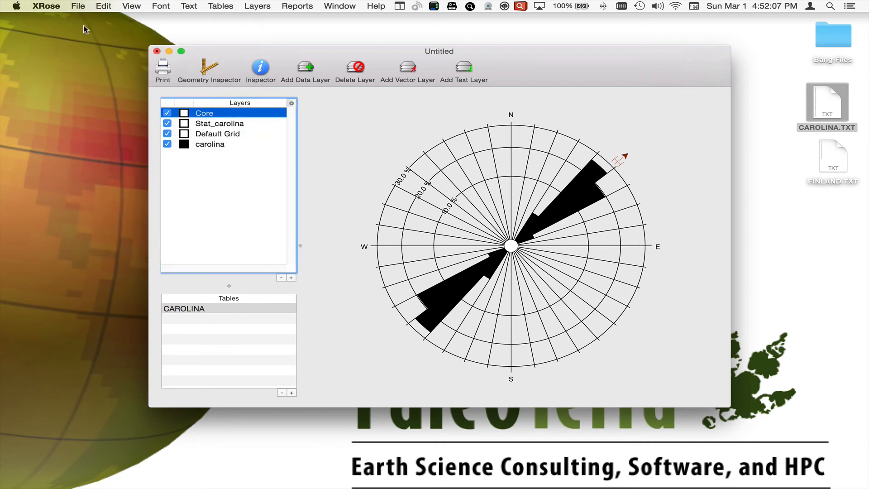
click(257, 6)
mouse_move(262, 19)
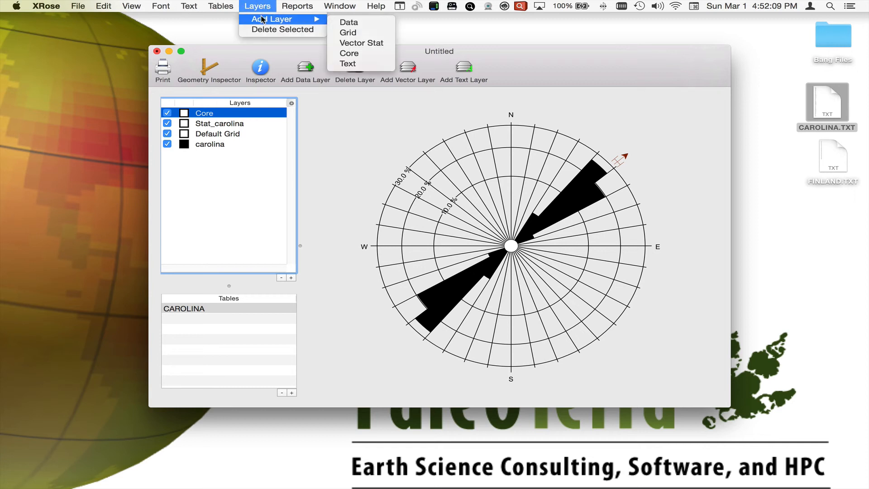
mouse_move(220, 6)
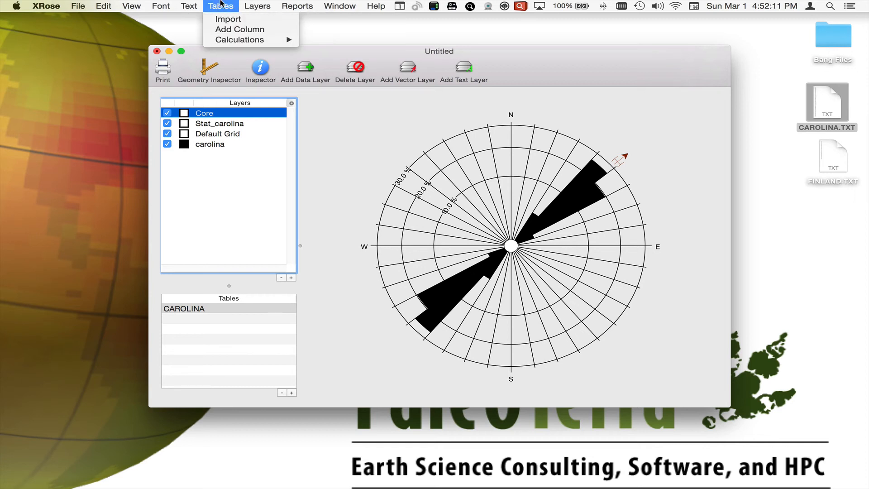
mouse_move(236, 39)
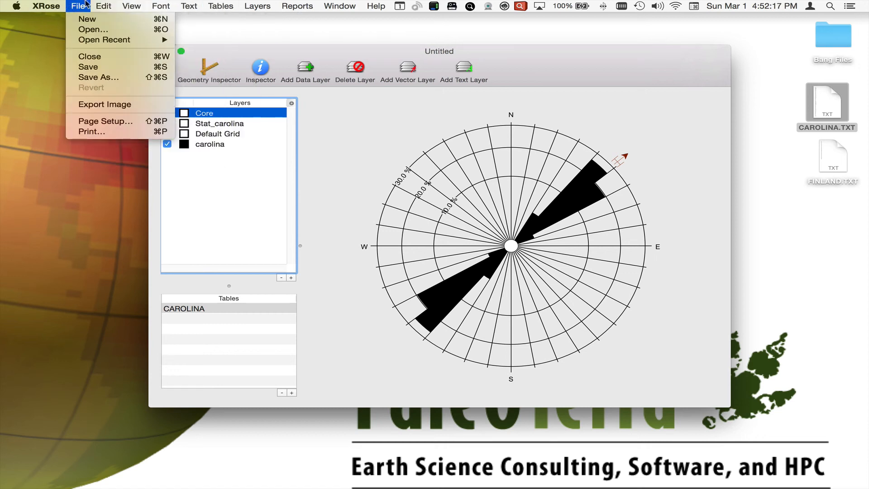
click(175, 2)
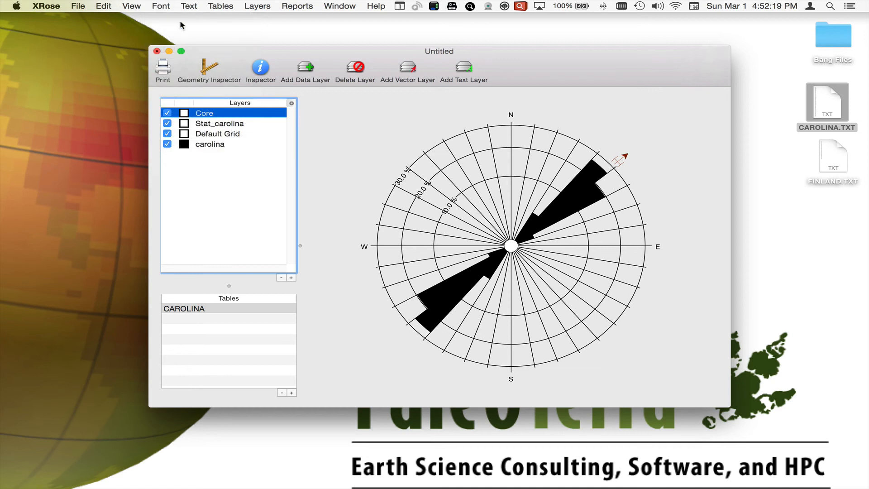